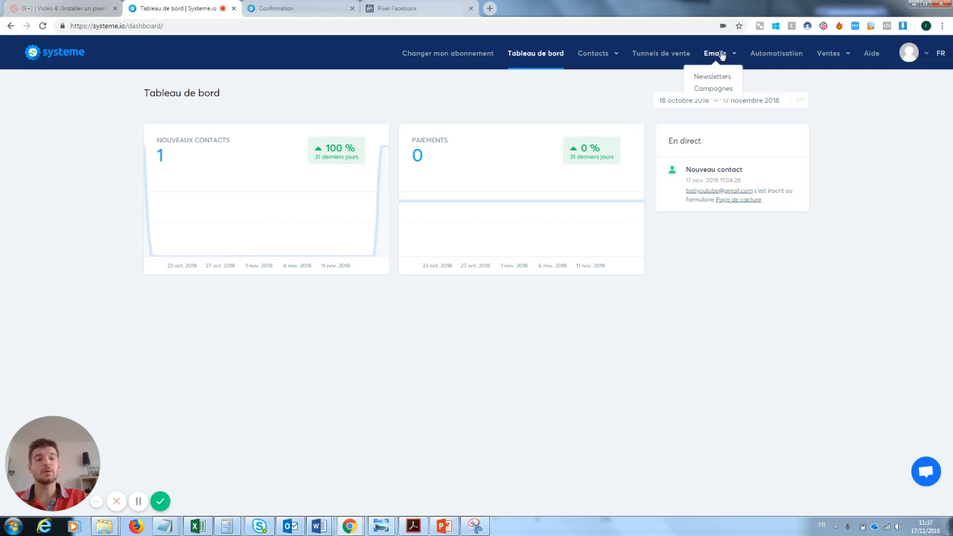
# - Open the newsletters list and view the existing newsletter "test", returning to the list
pyautogui.click(714, 77)
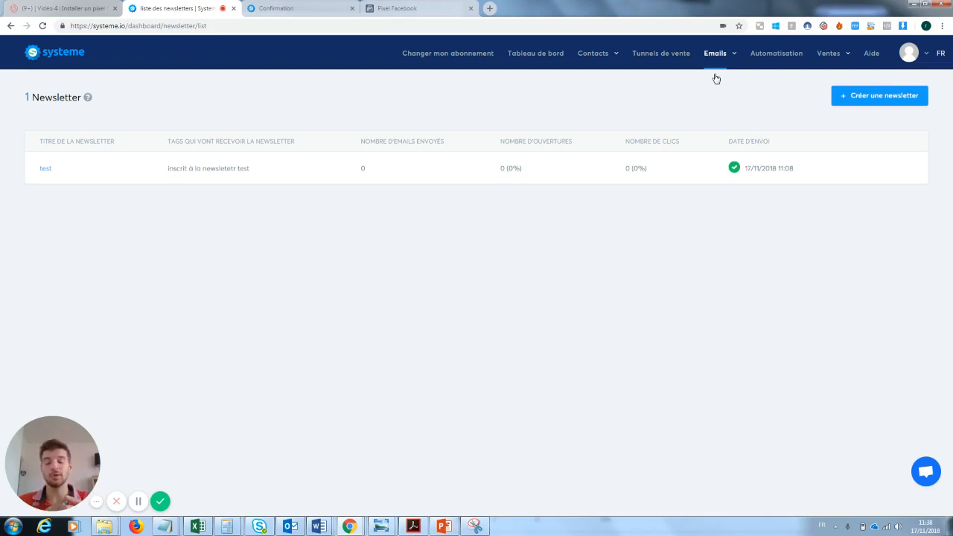
pyautogui.click(45, 171)
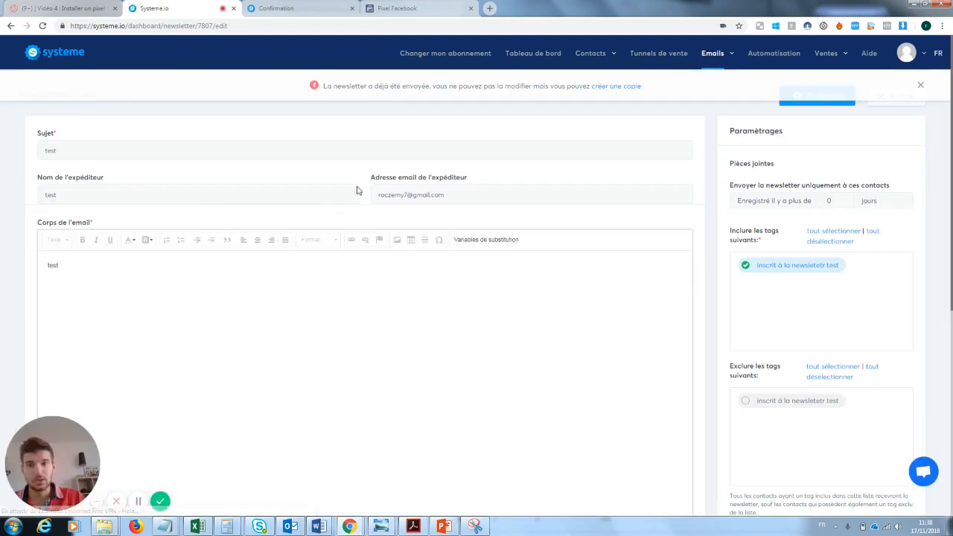
pyautogui.click(11, 26)
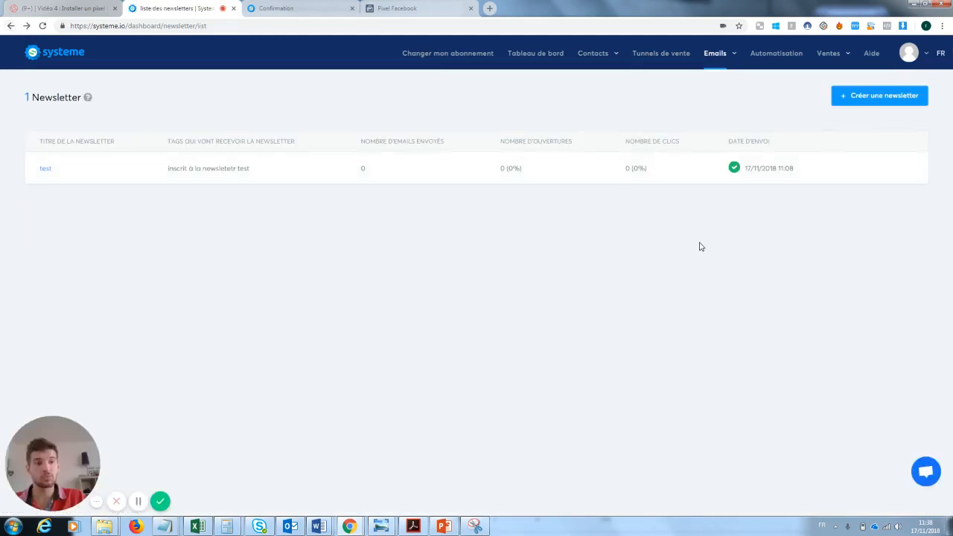
# - Create a newsletter with the subject "Test numéro 2" and the sender name "Ecom French Touch"
pyautogui.click(888, 108)
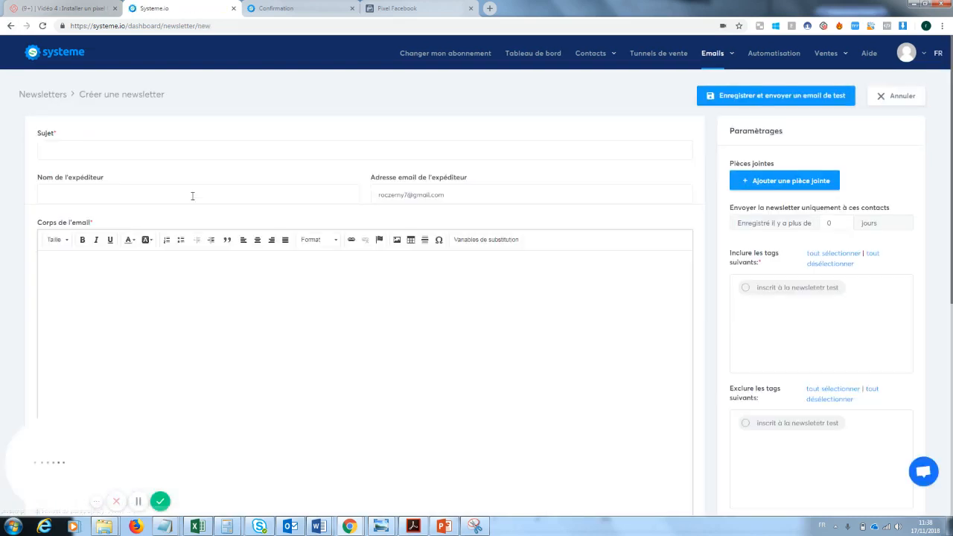
pyautogui.click(81, 150)
pyautogui.write('Test ')
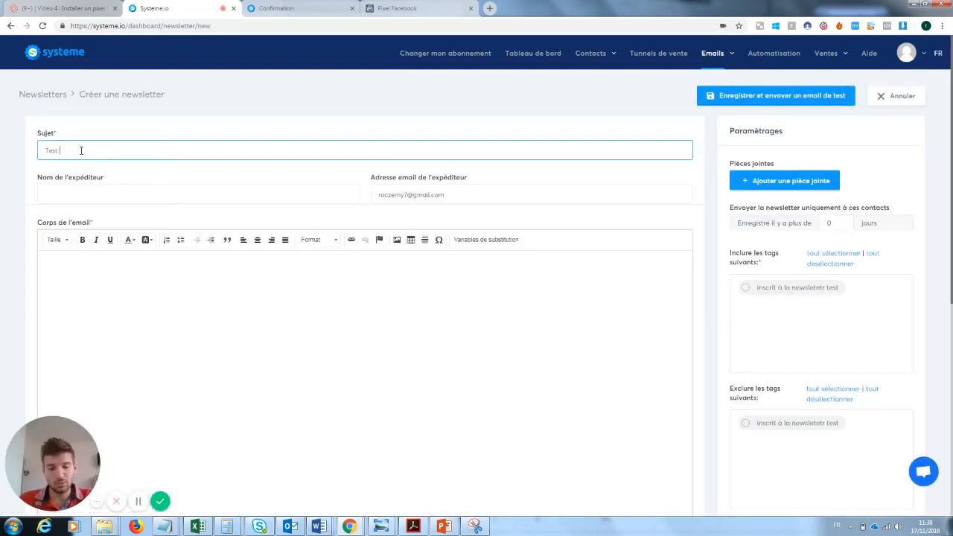
pyautogui.write('numéro 2')
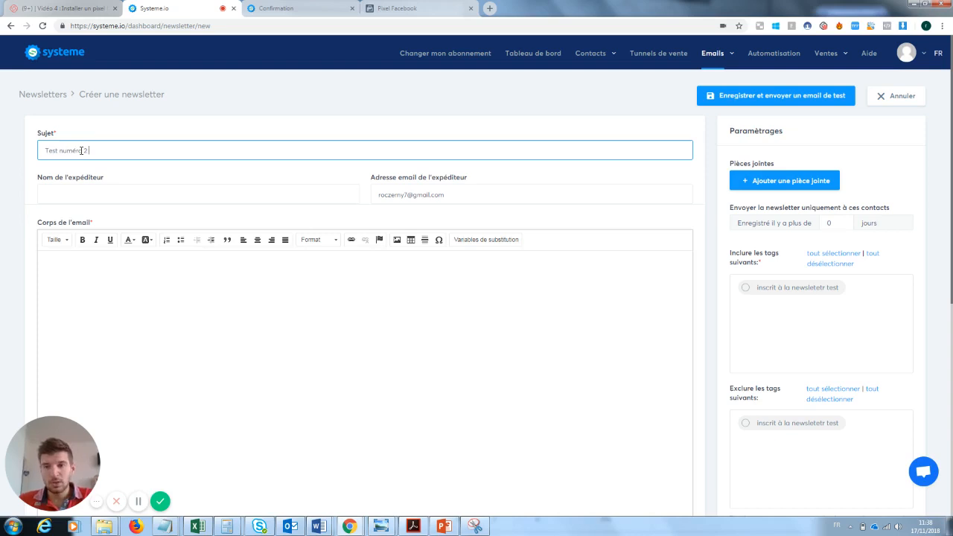
pyautogui.click(70, 194)
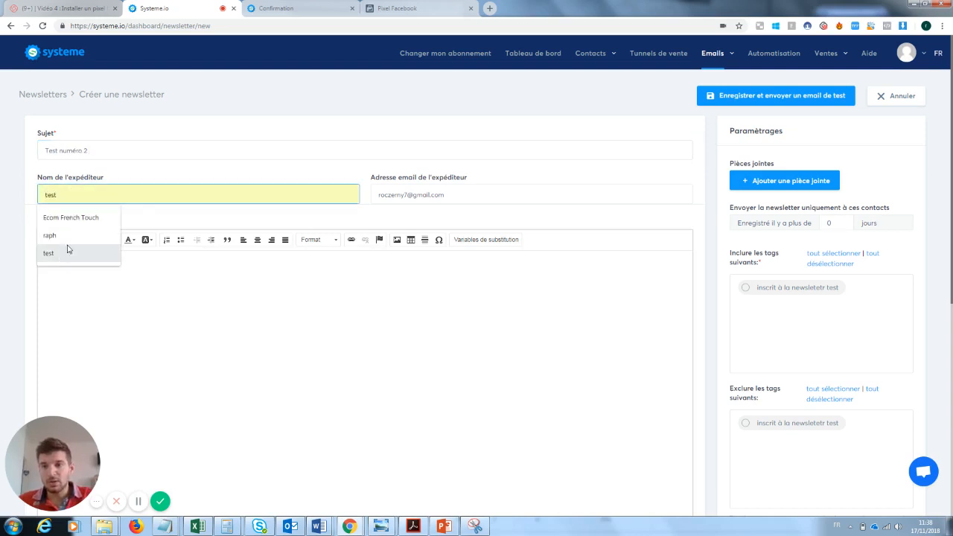
pyautogui.click(78, 221)
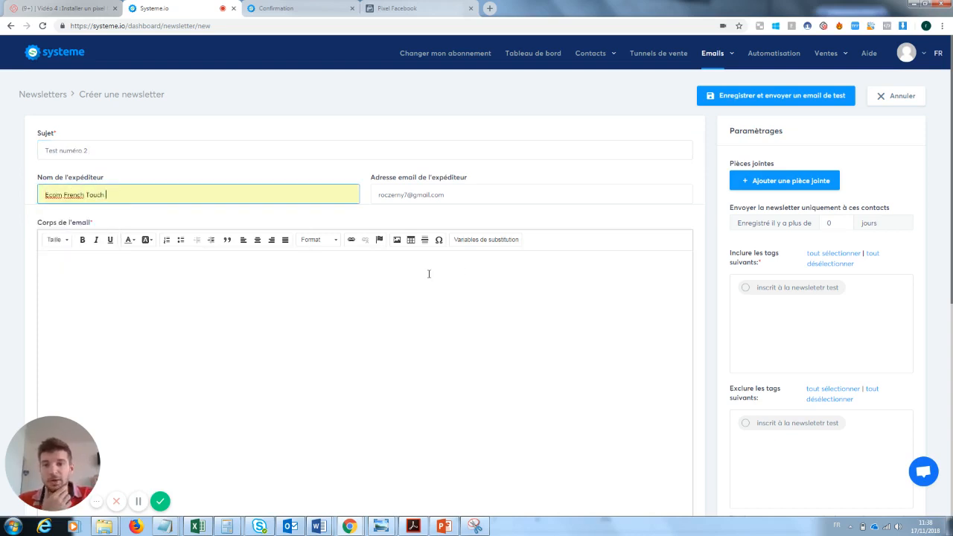
pyautogui.click(152, 327)
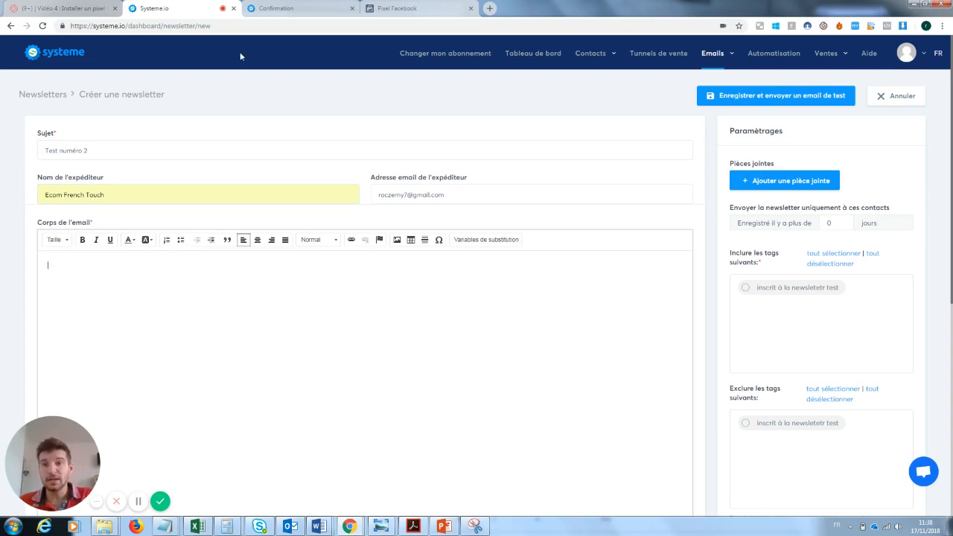
pyautogui.click(208, 30)
pyautogui.hotkey('ctrl', 'c')
pyautogui.click(223, 335)
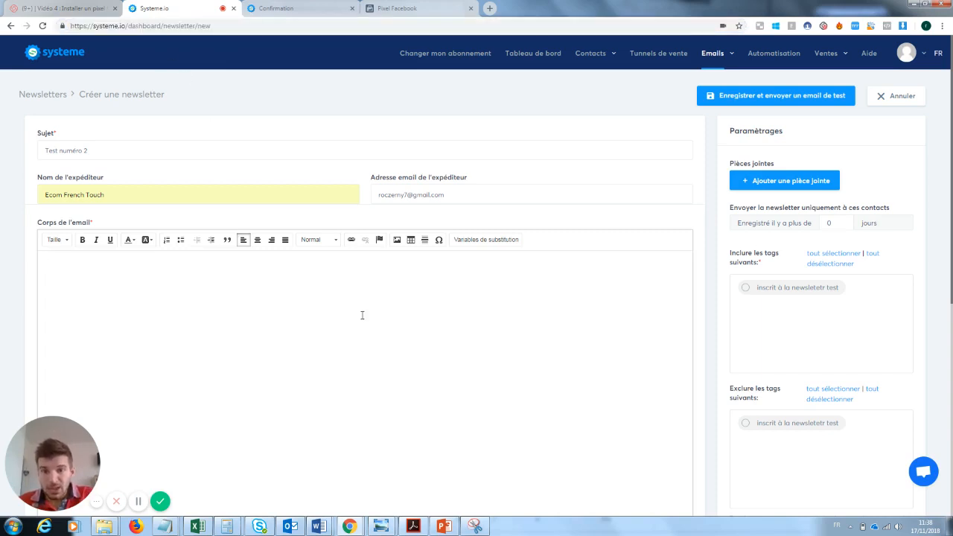
pyautogui.click(351, 240)
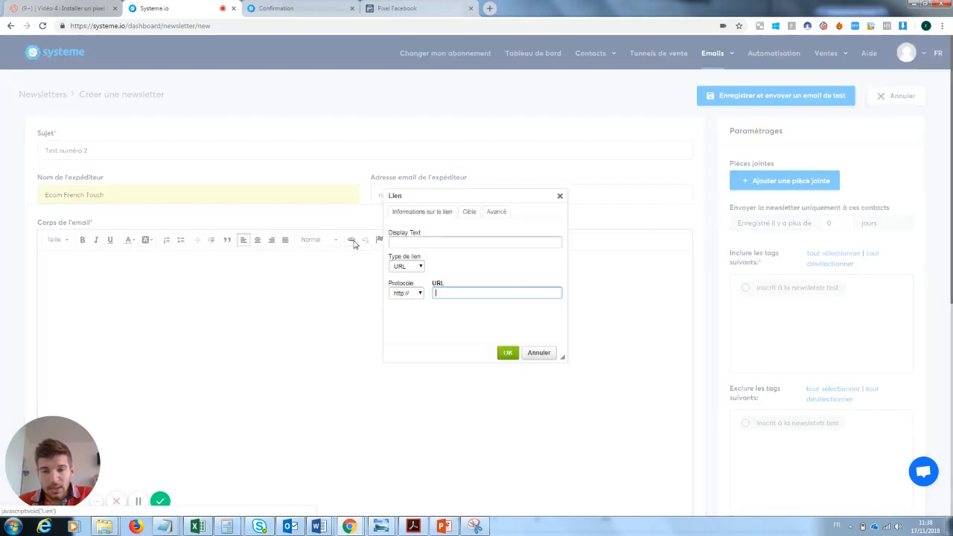
pyautogui.hotkey('ctrl', 'v')
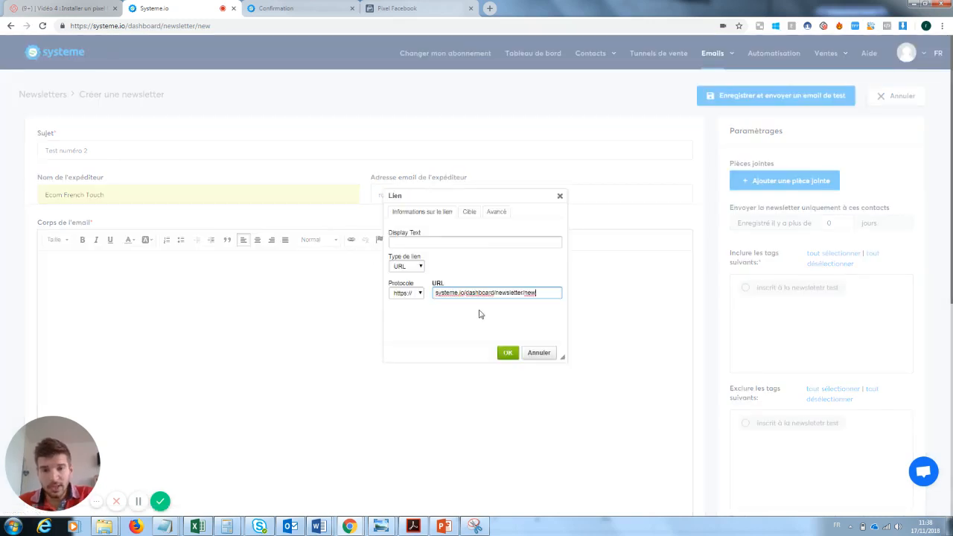
pyautogui.click(507, 352)
# - Add five empty lines above the link in the email body
pyautogui.click(147, 321)
pyautogui.click(47, 265)
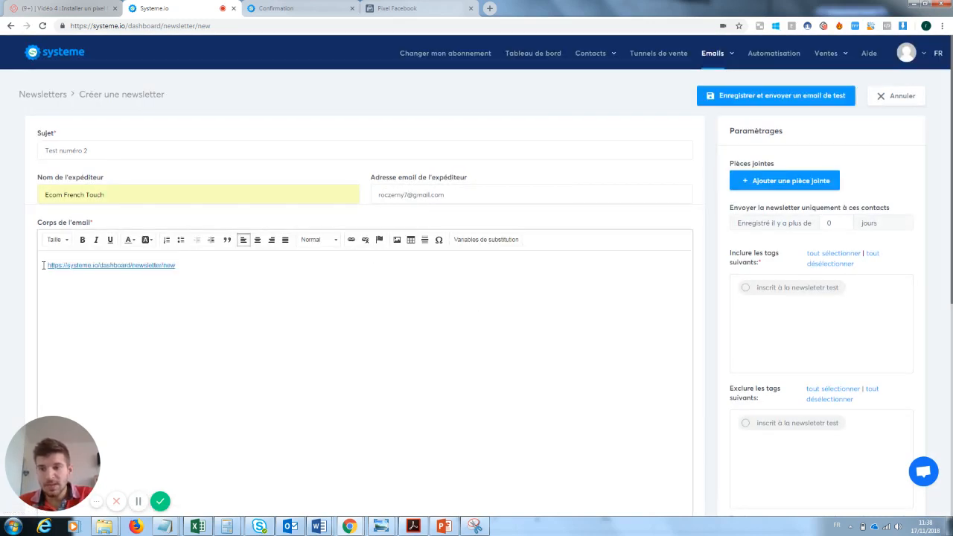
pyautogui.press('Return')
pyautogui.press('Return')
pyautogui.press('Return')
pyautogui.press('Return')
pyautogui.press('Return')
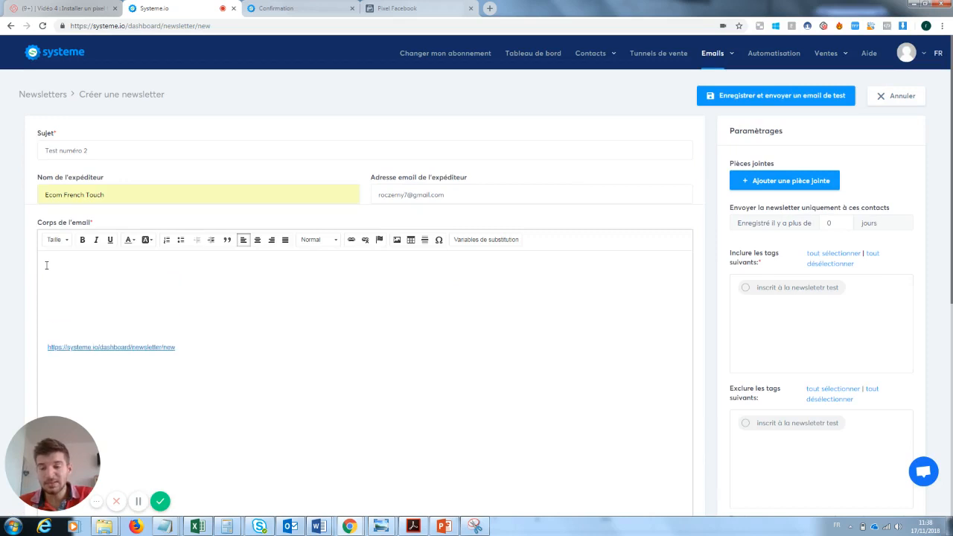
pyautogui.click(101, 281)
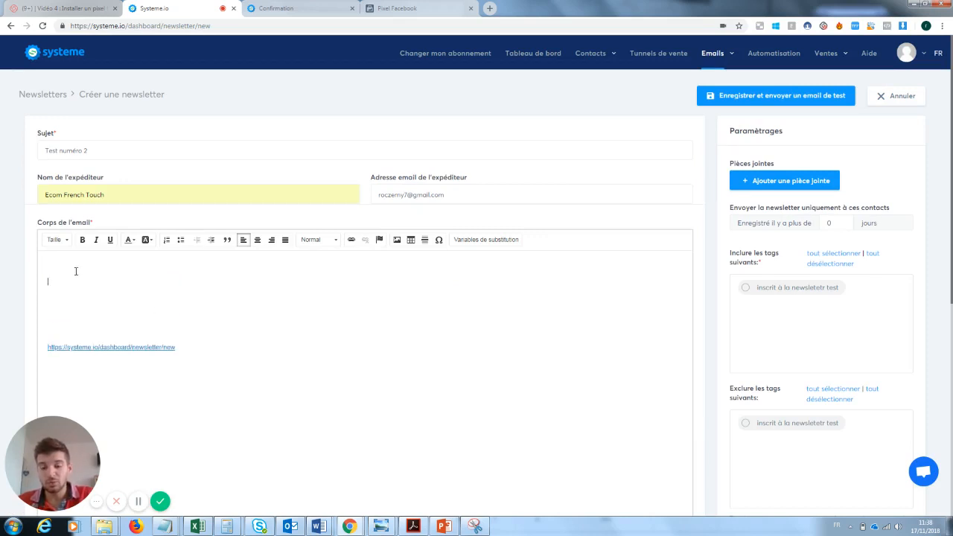
pyautogui.write('bejkdbnvcod')
pyautogui.press('BackSpace')
pyautogui.press('BackSpace')
pyautogui.press('BackSpace')
pyautogui.press('BackSpace')
pyautogui.press('BackSpace')
pyautogui.press('BackSpace')
pyautogui.press('BackSpace')
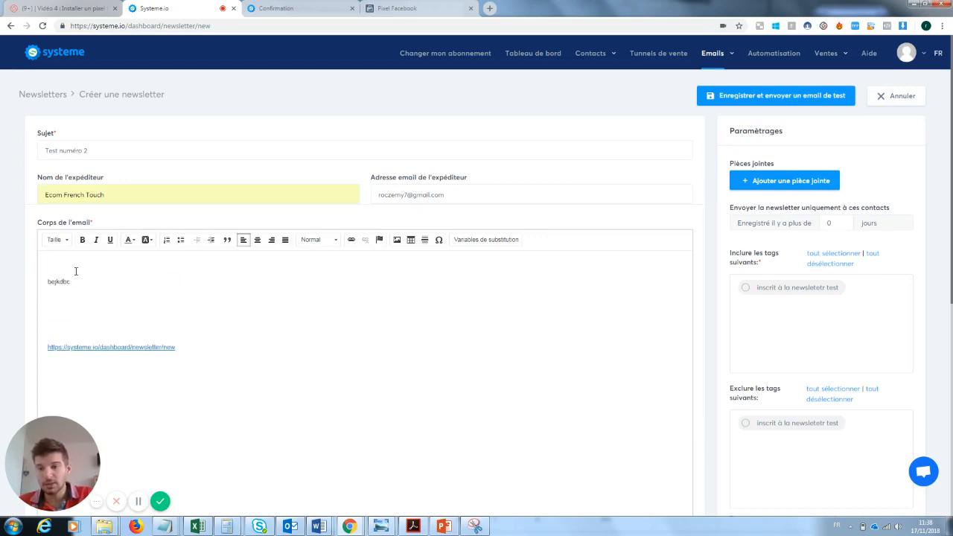
pyautogui.press('BackSpace')
pyautogui.press('BackSpace')
pyautogui.press('BackSpace')
pyautogui.press('BackSpace')
pyautogui.press('BackSpace')
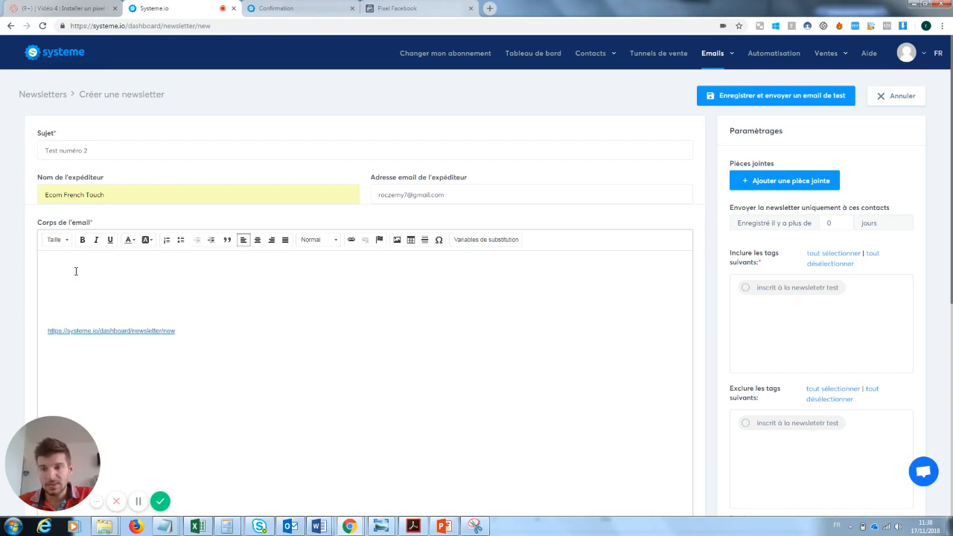
# - Write the greeting "Salut ," above the link and insert the Prénom substitution variable on the line below it
pyautogui.write('Salut ,')
pyautogui.press('Return')
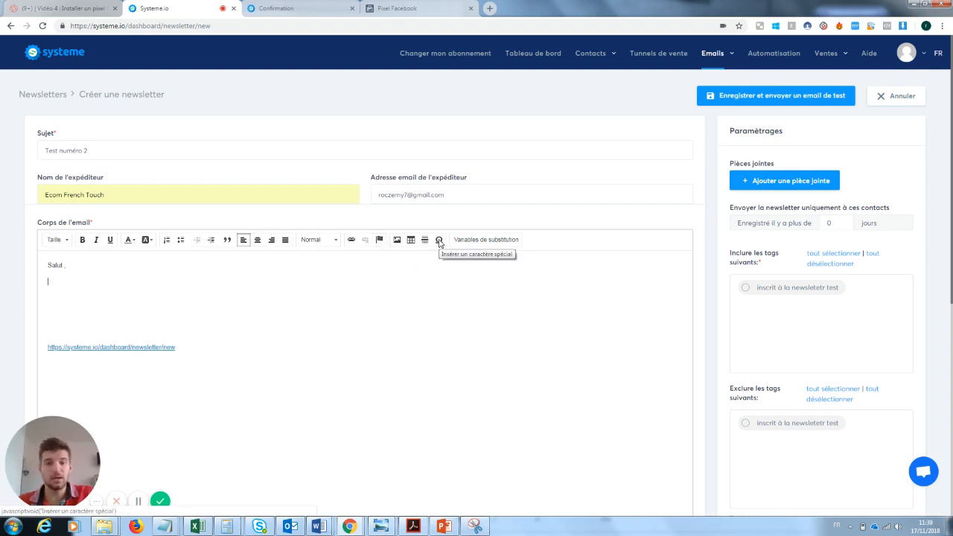
pyautogui.click(479, 241)
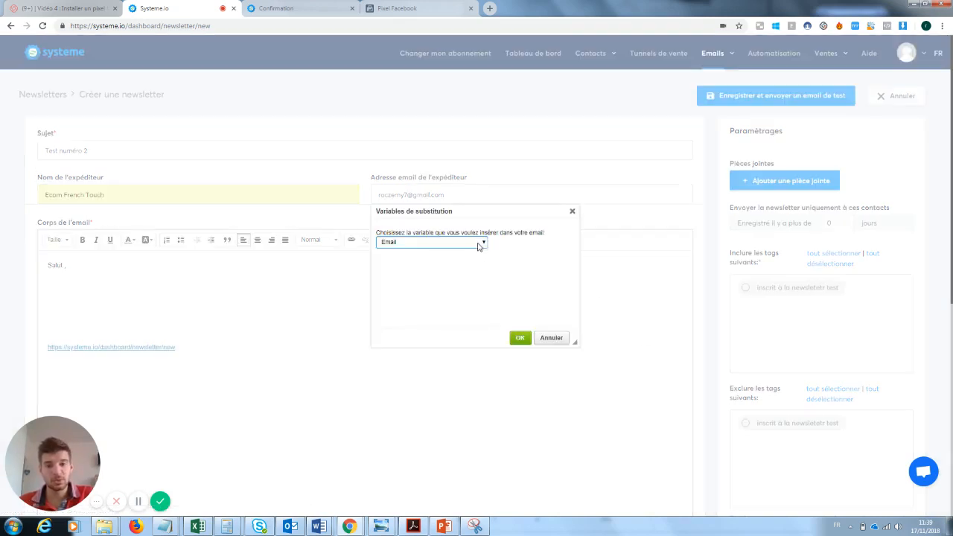
pyautogui.click(473, 247)
pyautogui.click(425, 260)
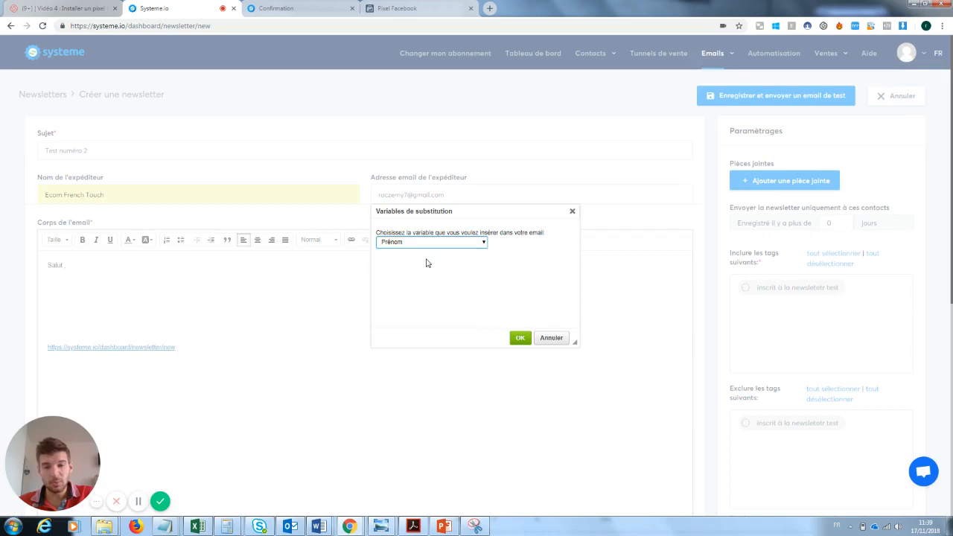
pyautogui.click(519, 337)
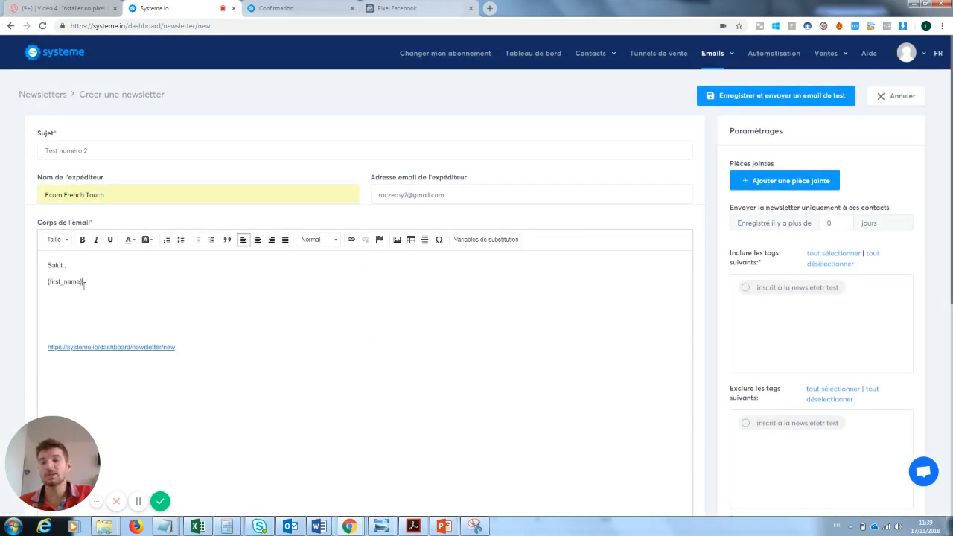
# - Move the {first_name} variable into the greeting line, between "Salut" and the comma
pyautogui.moveTo(85, 283); pyautogui.dragTo(37, 288)
pyautogui.click(168, 313)
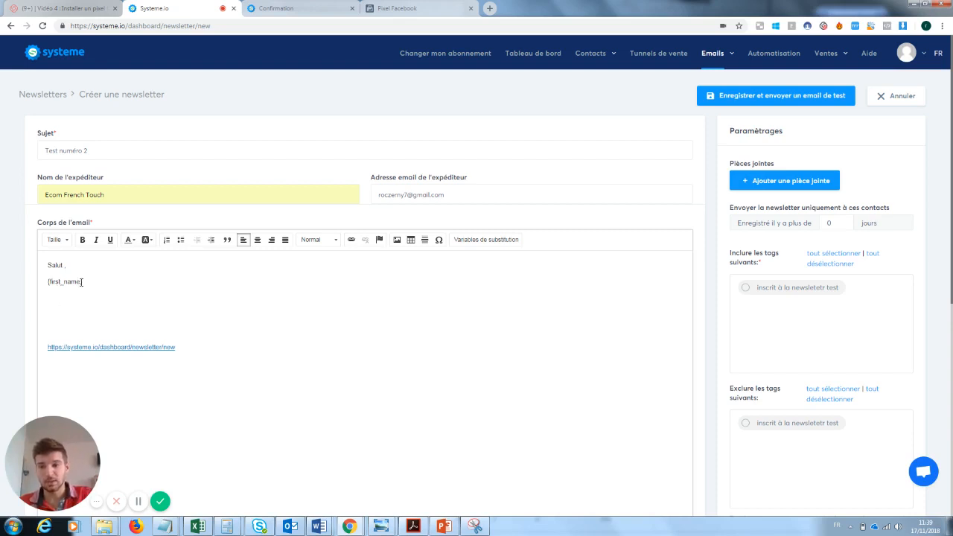
pyautogui.moveTo(81, 282); pyautogui.dragTo(46, 282)
pyautogui.hotkey('ctrl', 'c')
pyautogui.press('Delete')
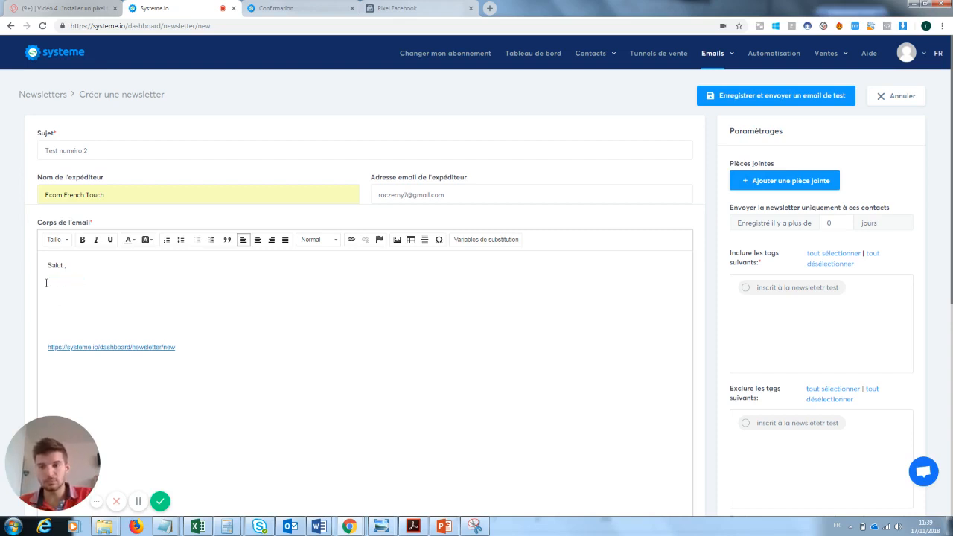
pyautogui.click(65, 265)
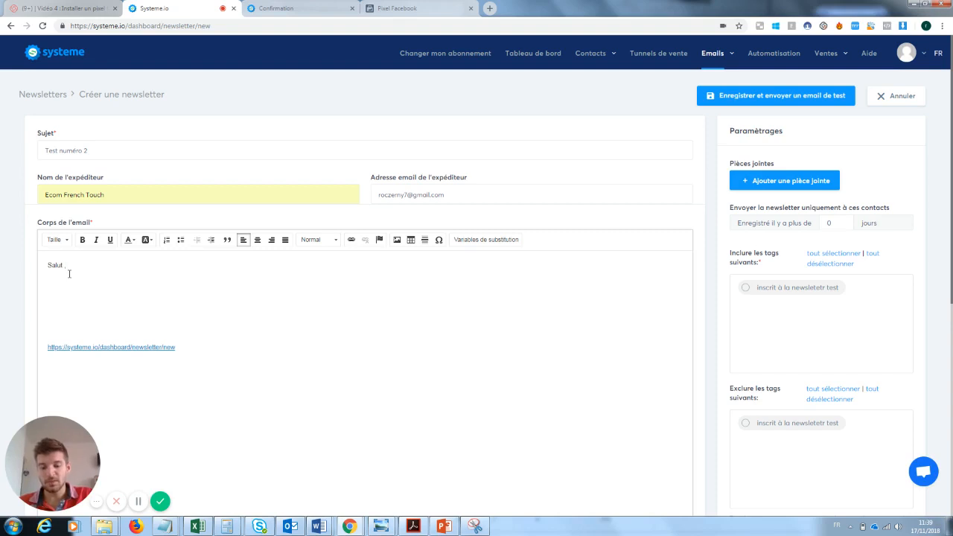
pyautogui.hotkey('ctrl', 'v')
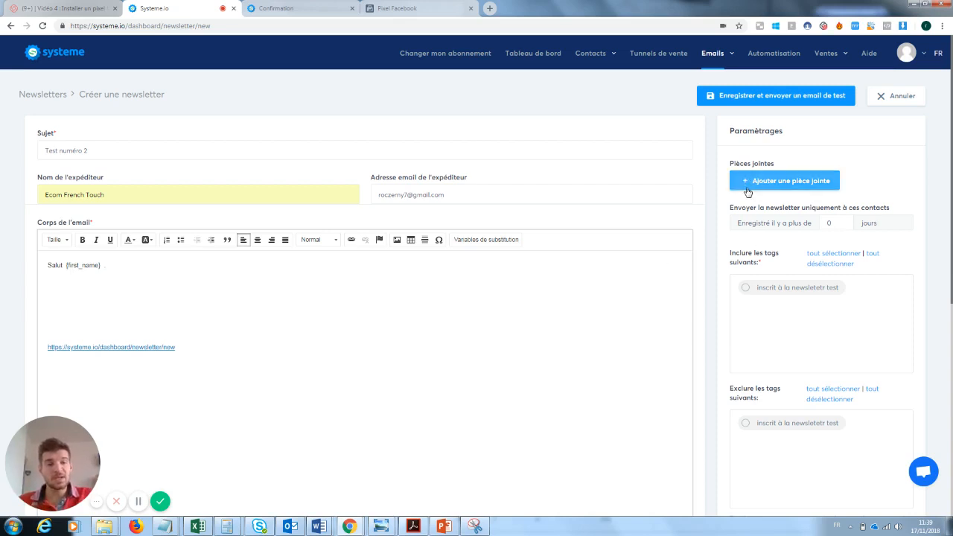
# - Include the tag "inscrit à la newsletetr test" as recipients and save the newsletter for a test email
pyautogui.scroll(-1, 853, 174)
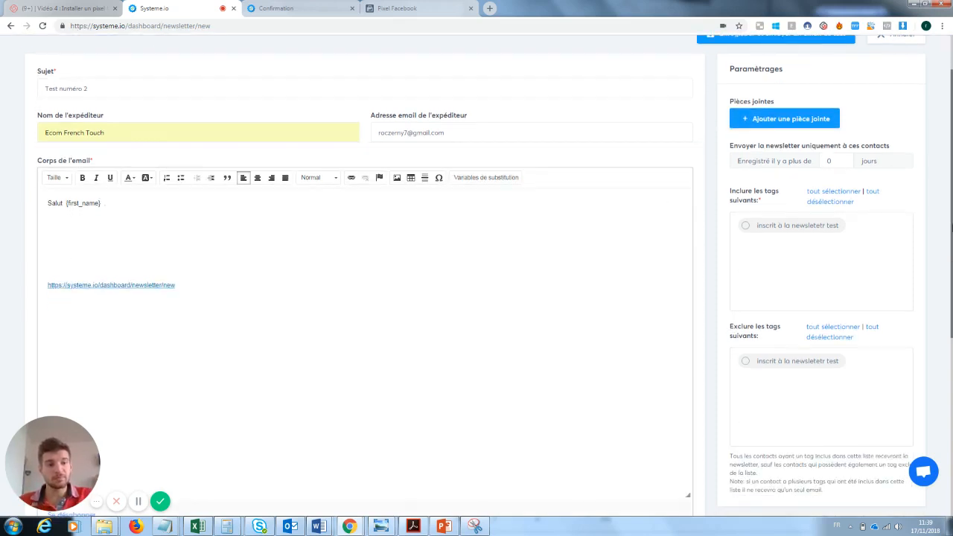
pyautogui.click(747, 217)
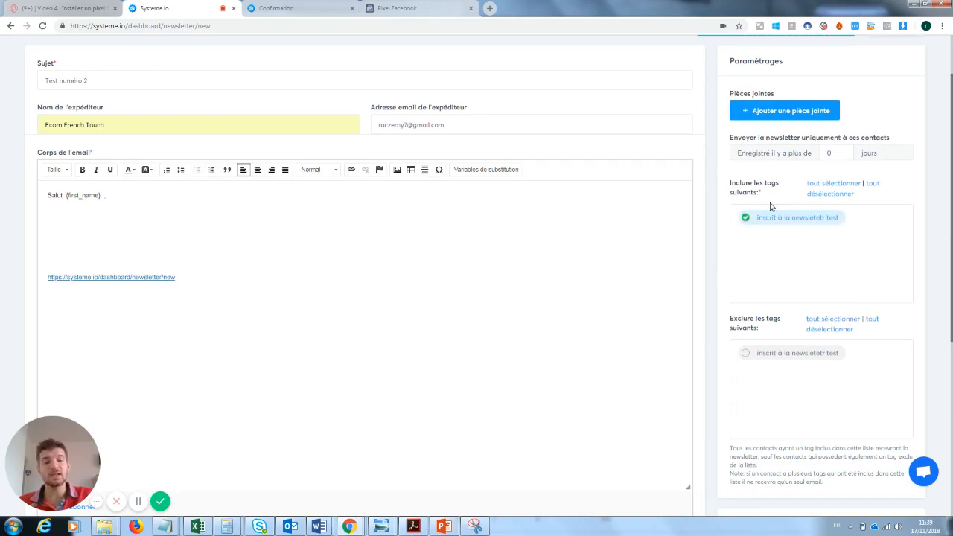
pyautogui.scroll(-4, 745, 216)
pyautogui.moveTo(951, 305); pyautogui.dragTo(951, 111)
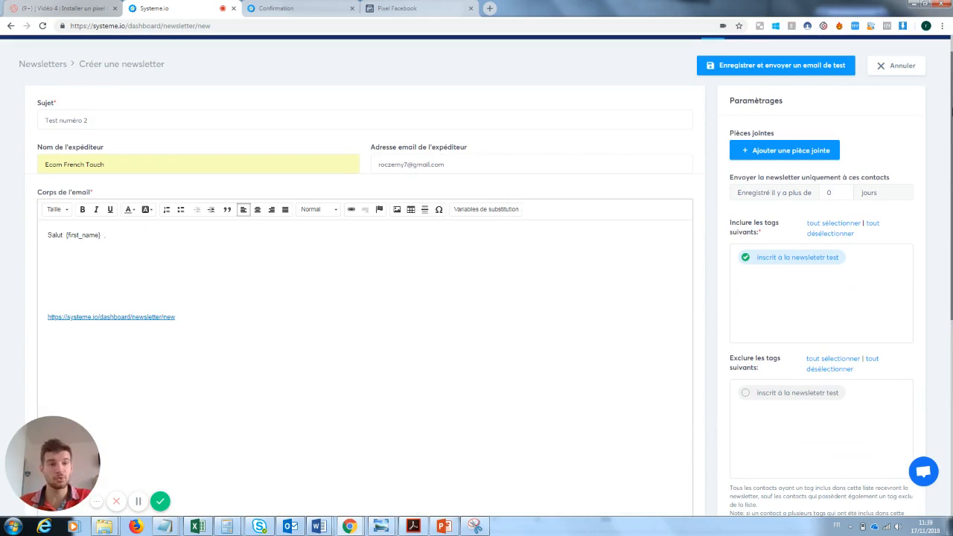
pyautogui.click(769, 74)
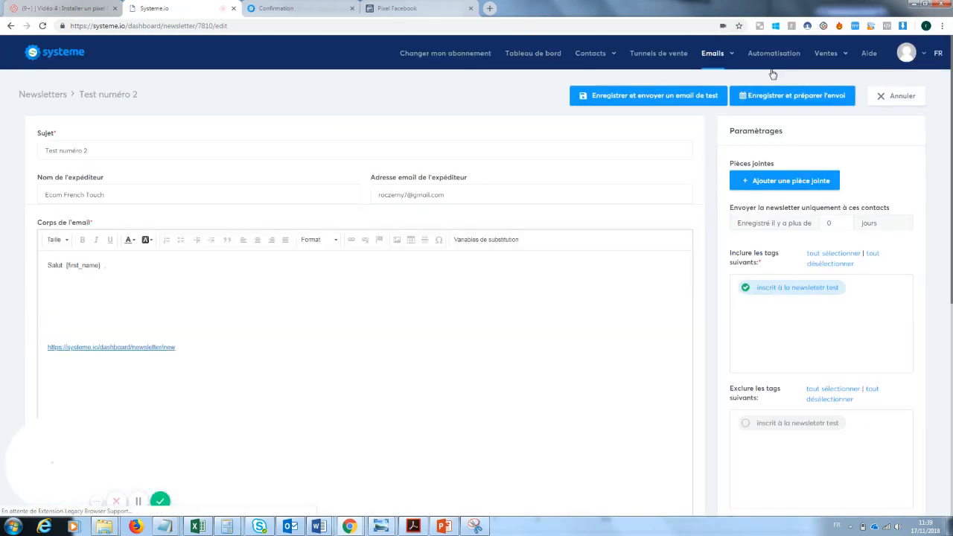
pyautogui.moveTo(951, 138)
pyautogui.mouseDown()
pyautogui.moveTo(951, 212)
pyautogui.moveTo(951, 151)
pyautogui.mouseUp()
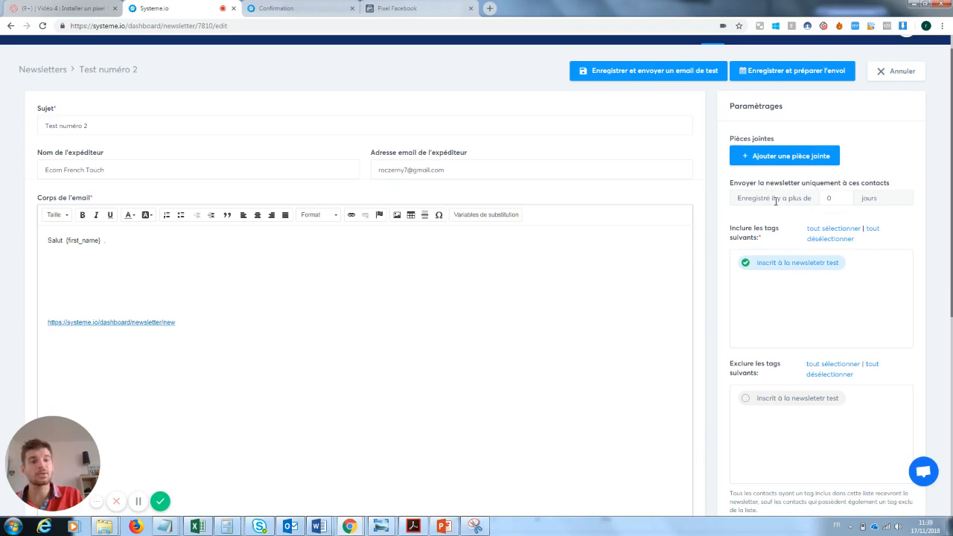
pyautogui.click(841, 197)
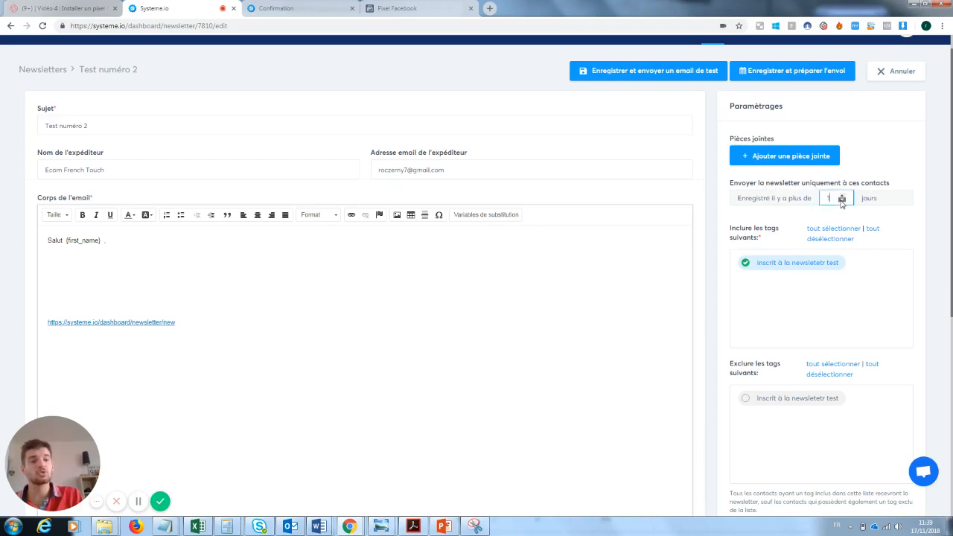
pyautogui.click(842, 201)
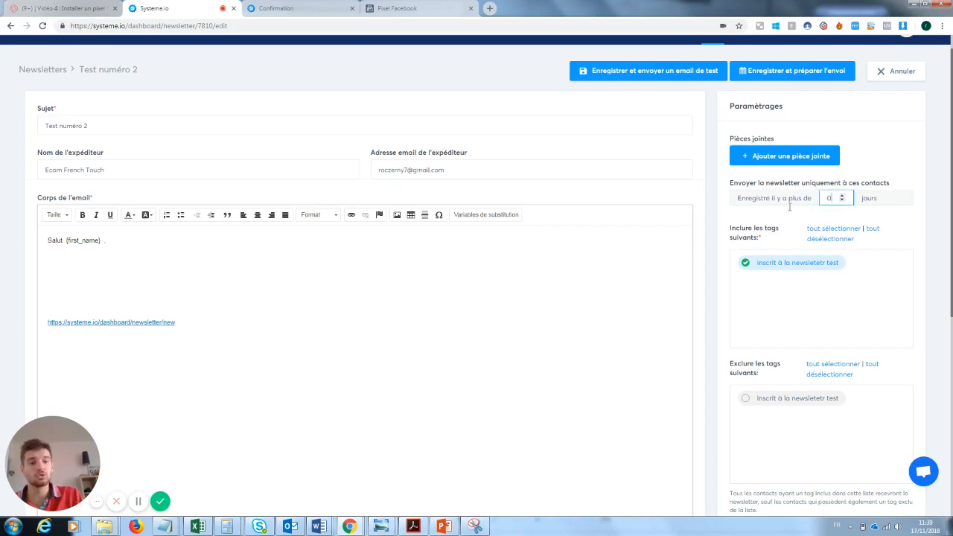
# - Save the newsletter, proceed to its send preparation, and view the calendar for scheduling the send date
pyautogui.click(798, 72)
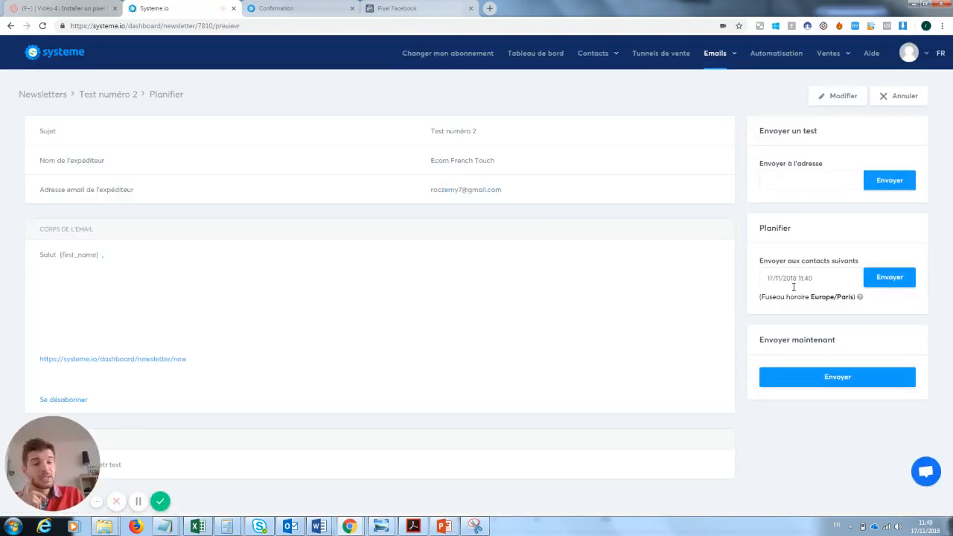
pyautogui.click(816, 278)
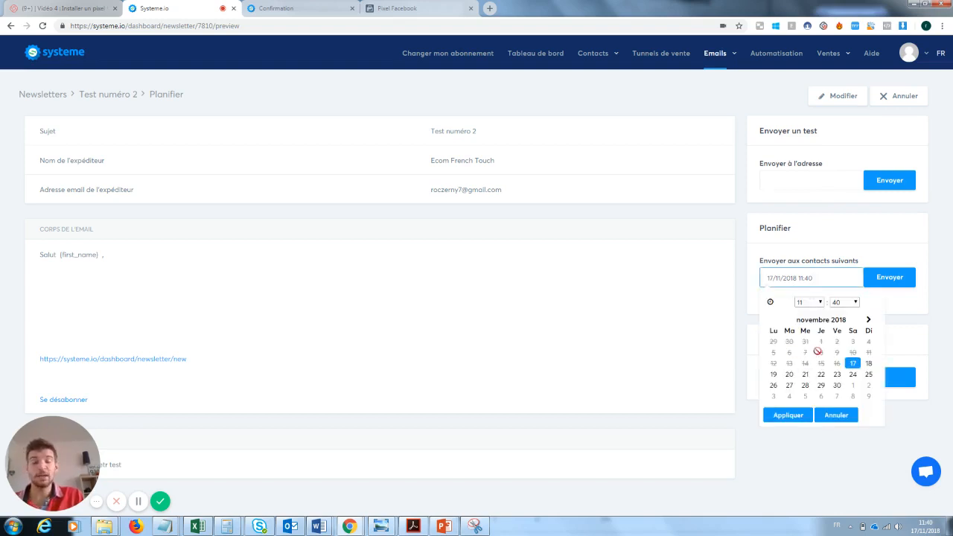
pyautogui.click(609, 319)
pyautogui.click(780, 183)
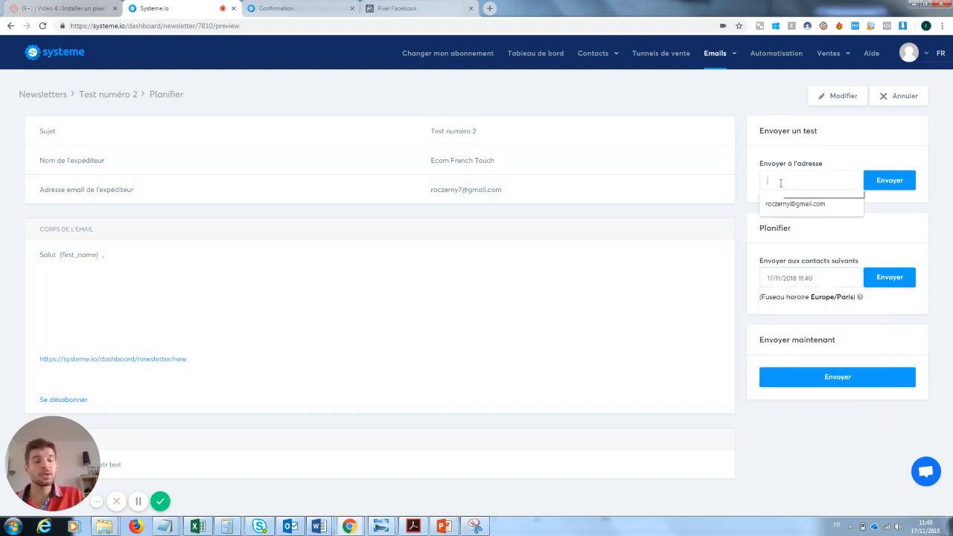
pyautogui.click(614, 254)
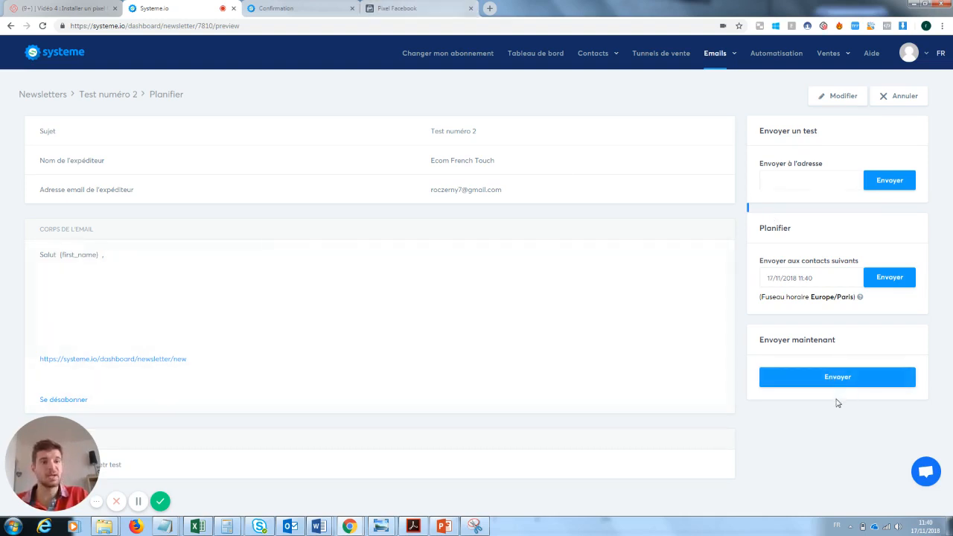
pyautogui.moveTo(867, 89)
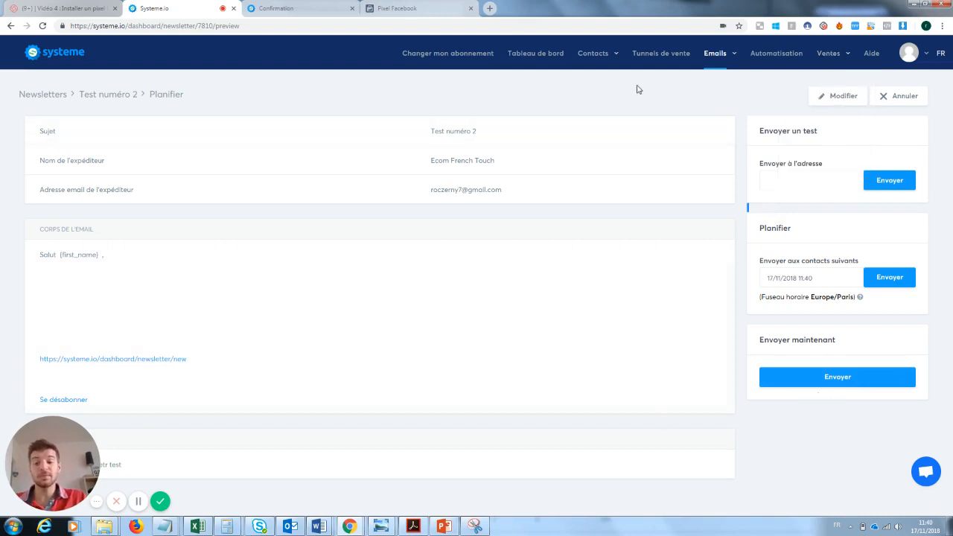
# - Create an email campaign named "mail 1" with the description "1" and save it
pyautogui.moveTo(714, 54)
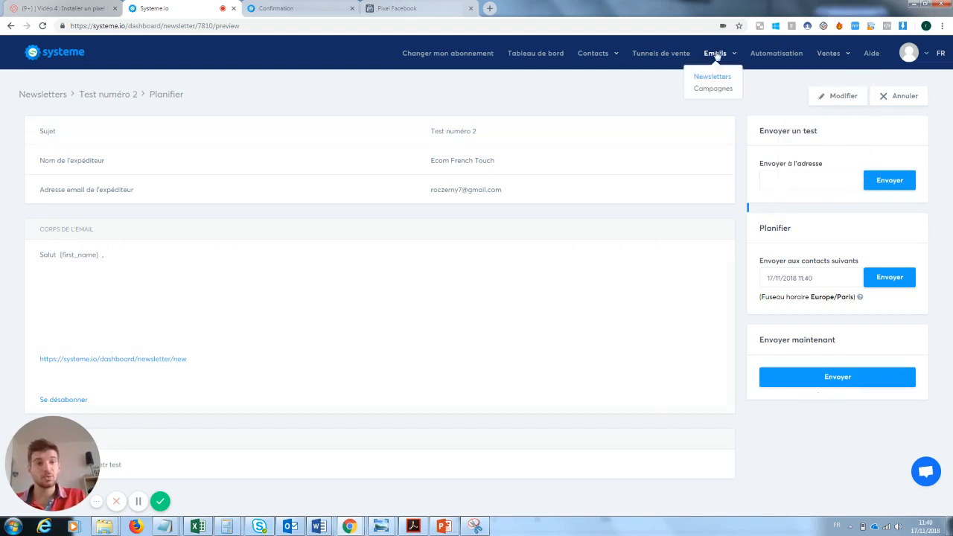
pyautogui.click(704, 91)
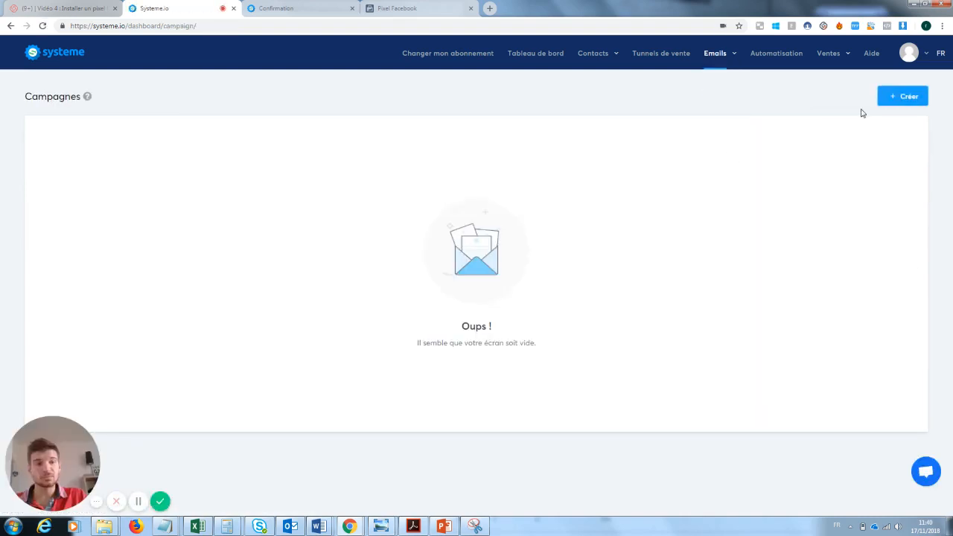
pyautogui.click(899, 98)
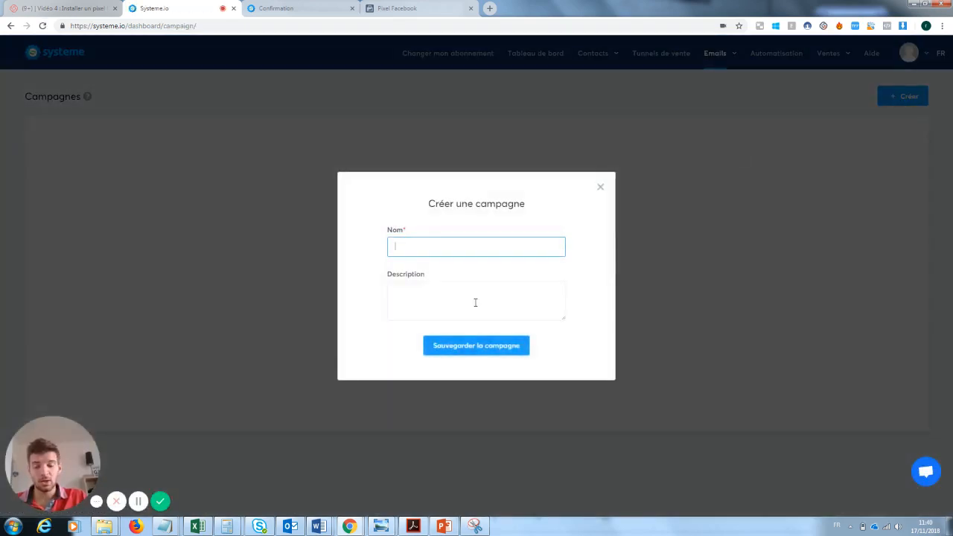
pyautogui.write('mail 1')
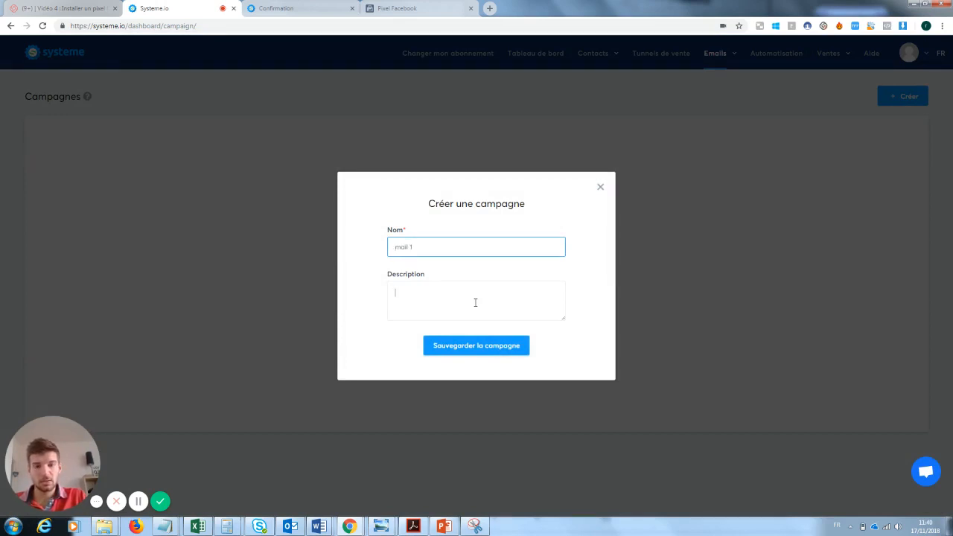
pyautogui.click(475, 302)
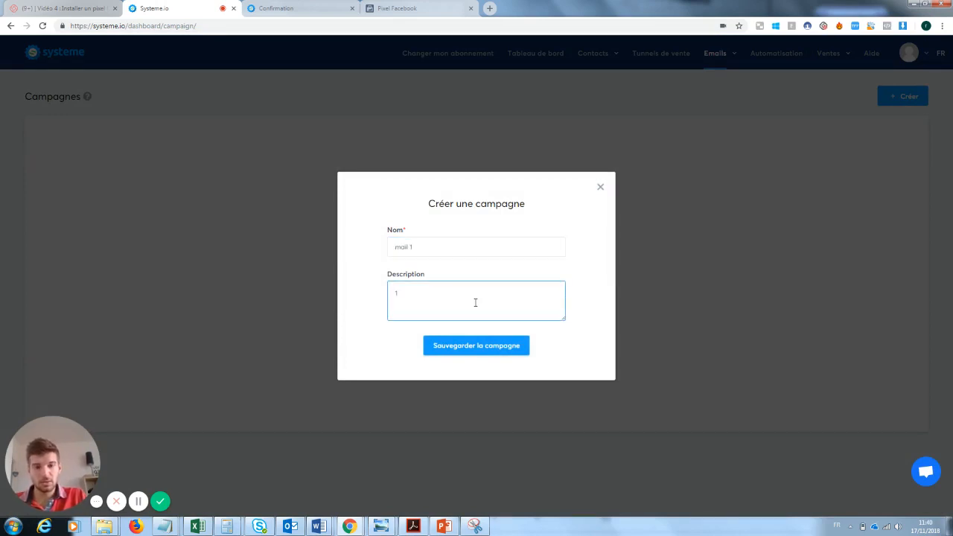
pyautogui.write('1')
pyautogui.click(485, 350)
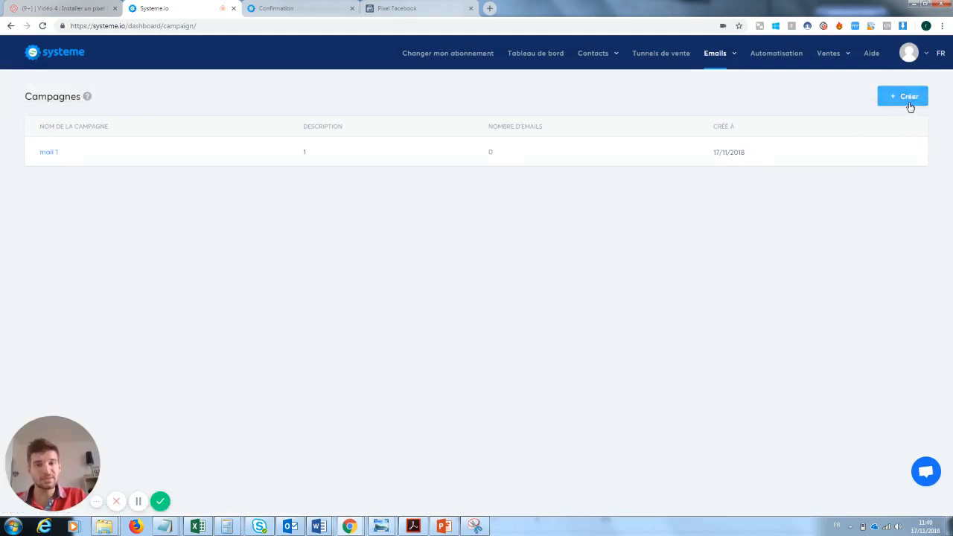
# - Create a second email campaign named "mail 2" with the description "2" and save it
pyautogui.click(909, 104)
pyautogui.write('mail')
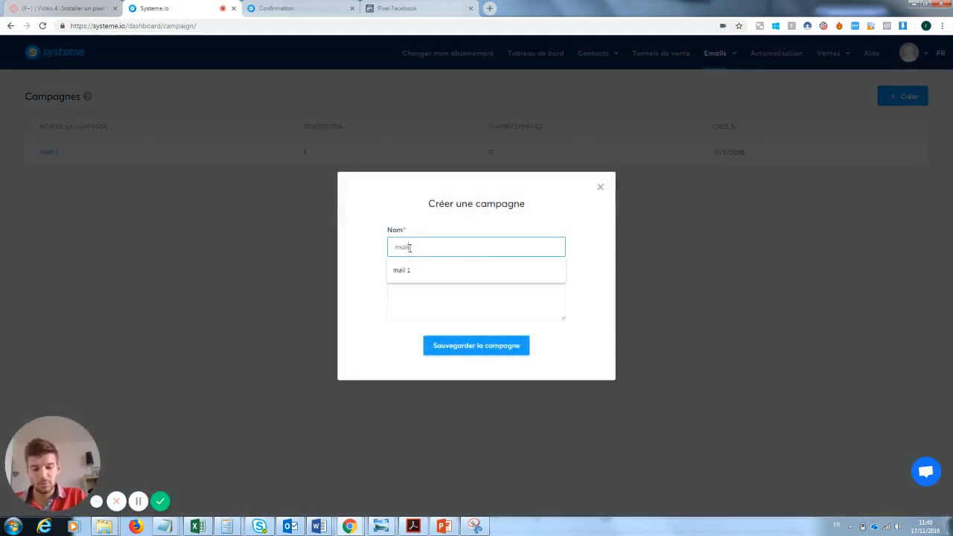
pyautogui.write(' 2')
pyautogui.press('Tab')
pyautogui.write('2')
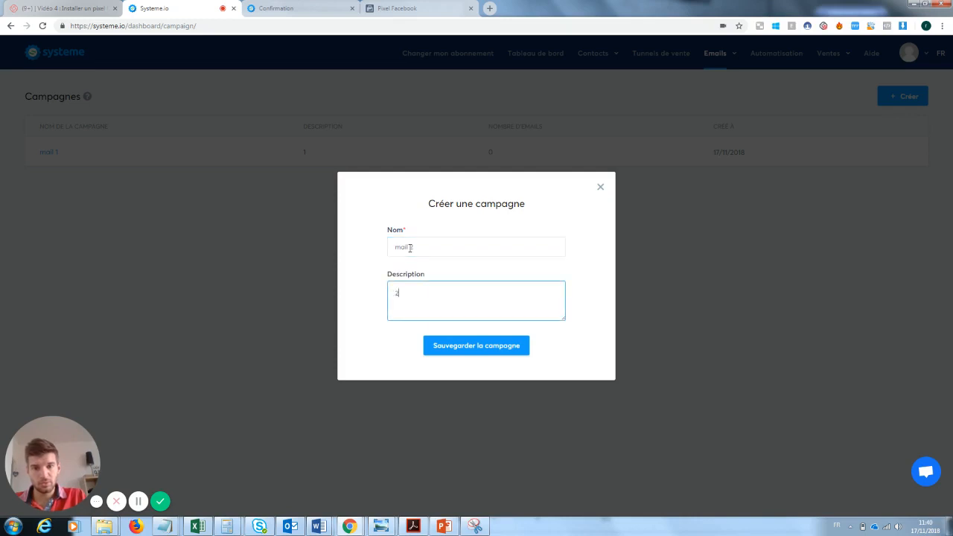
pyautogui.click(473, 345)
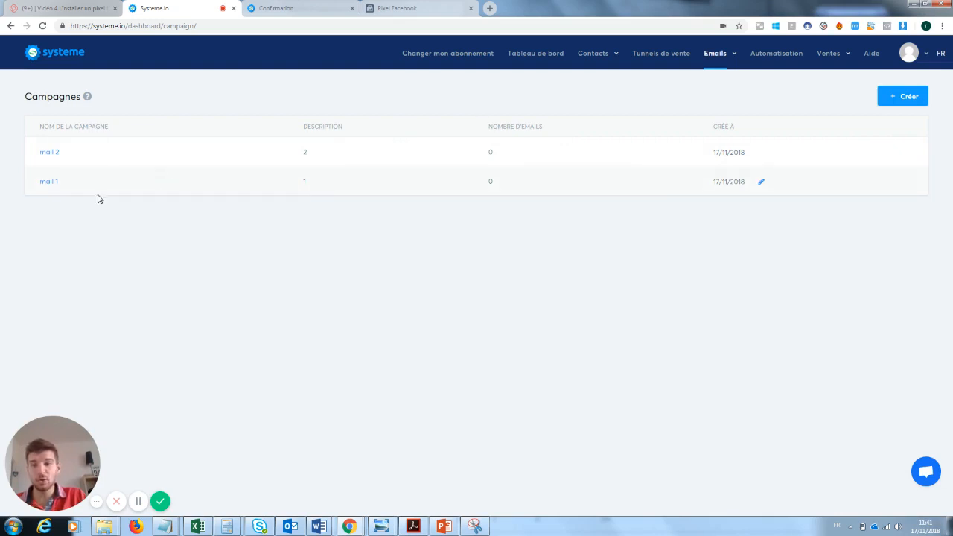
# - View the "mail 1" campaign's step list and its name and description settings, returning to the campaign list without changes
pyautogui.click(49, 181)
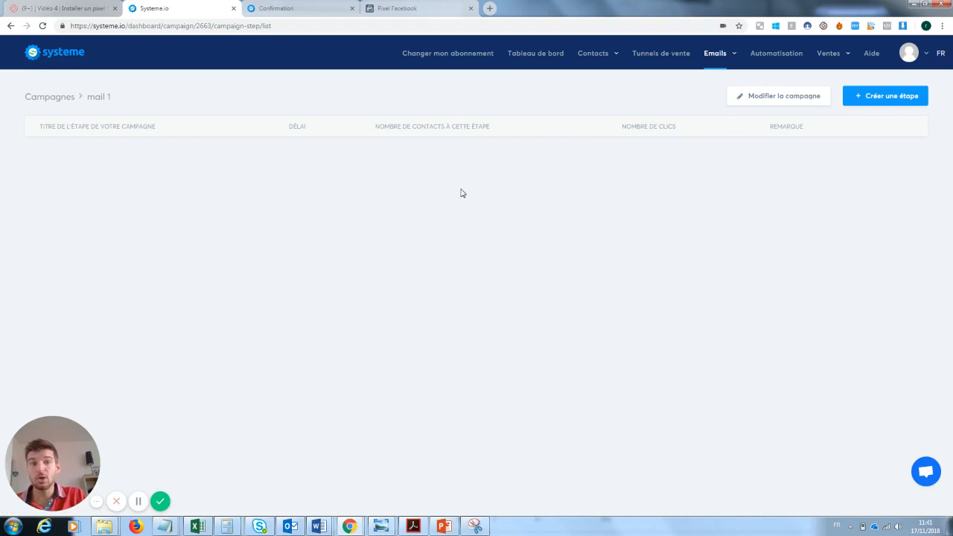
pyautogui.click(783, 107)
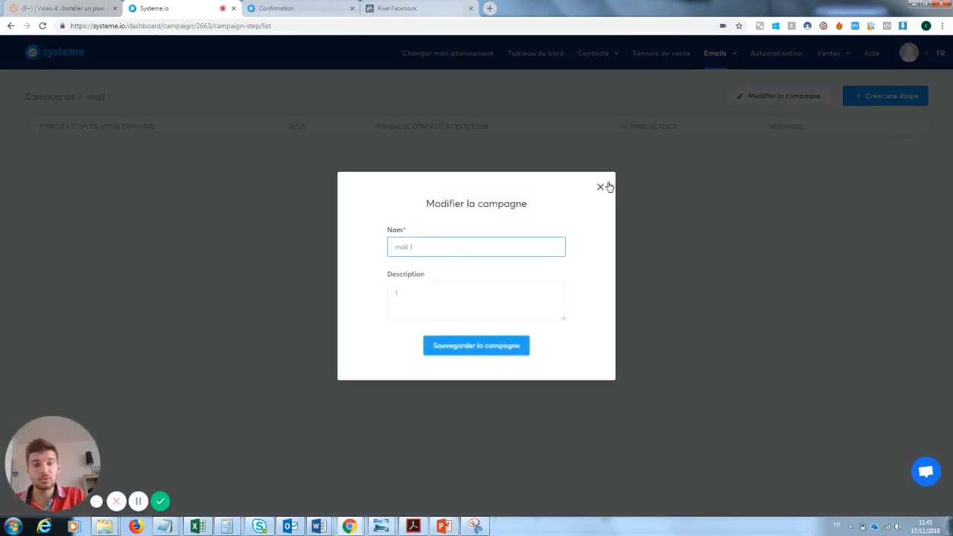
pyautogui.click(600, 187)
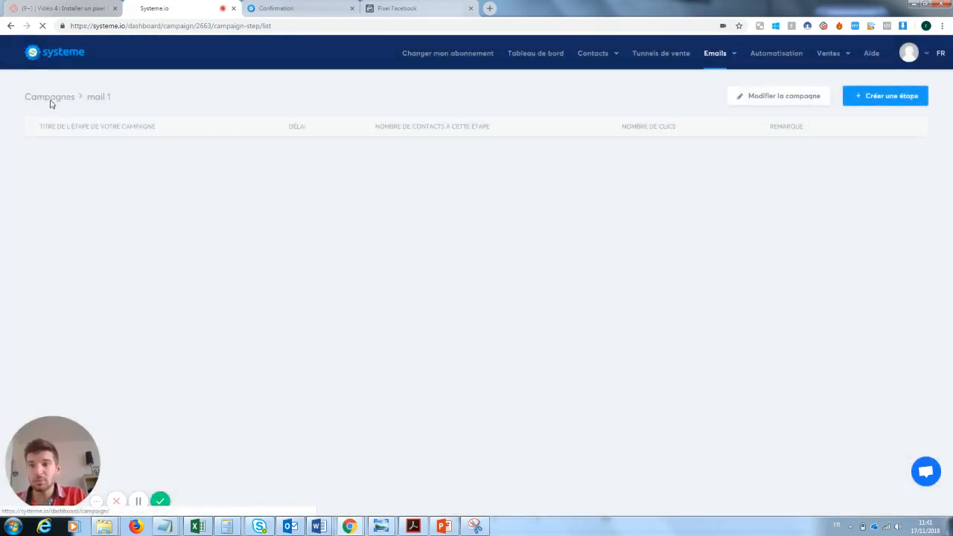
pyautogui.click(49, 100)
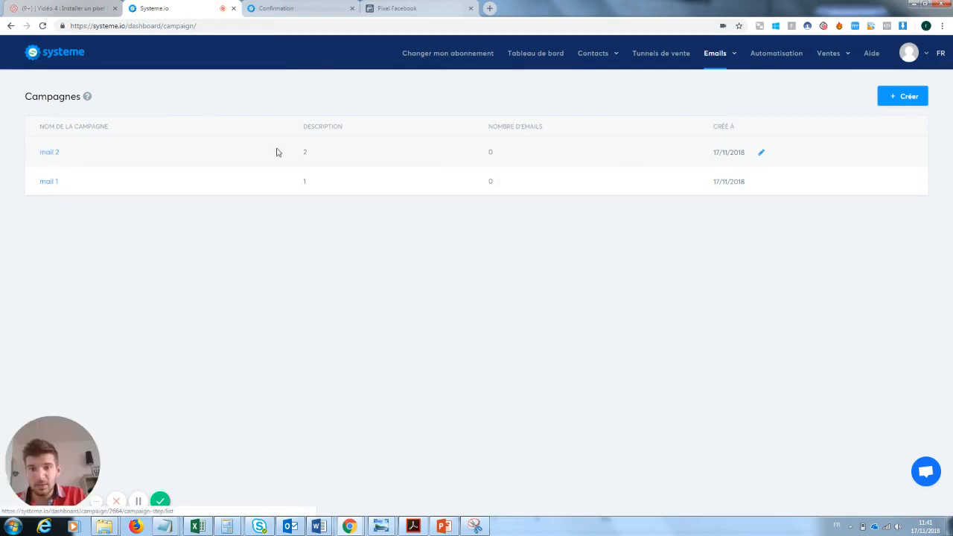
pyautogui.click(760, 183)
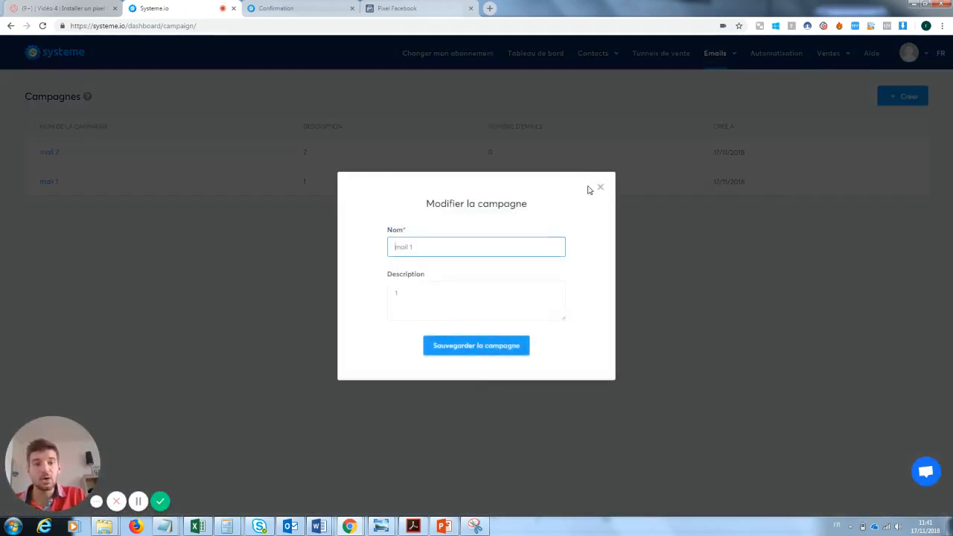
pyautogui.click(592, 191)
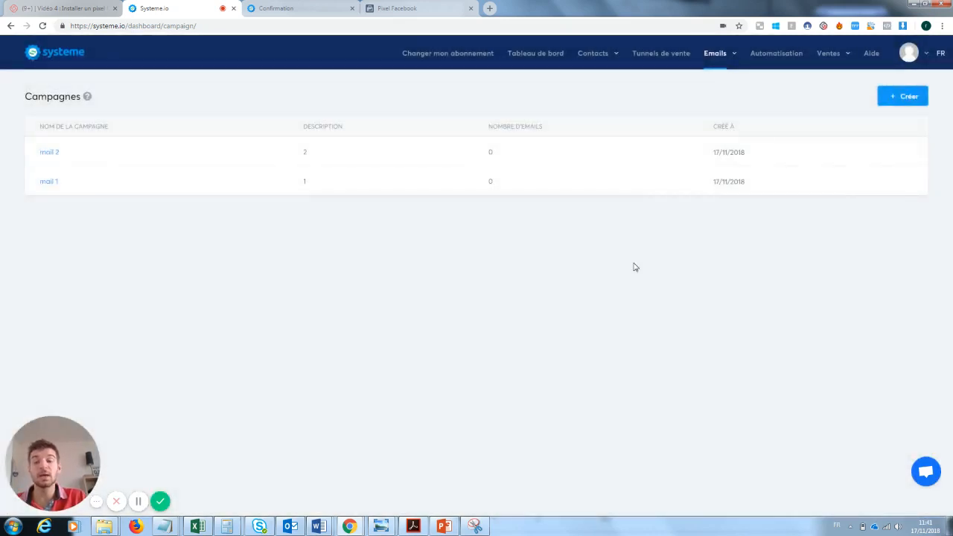
# - View the blank step form of the "mail 2" campaign and its name and description settings, leaving both unchanged
pyautogui.click(53, 154)
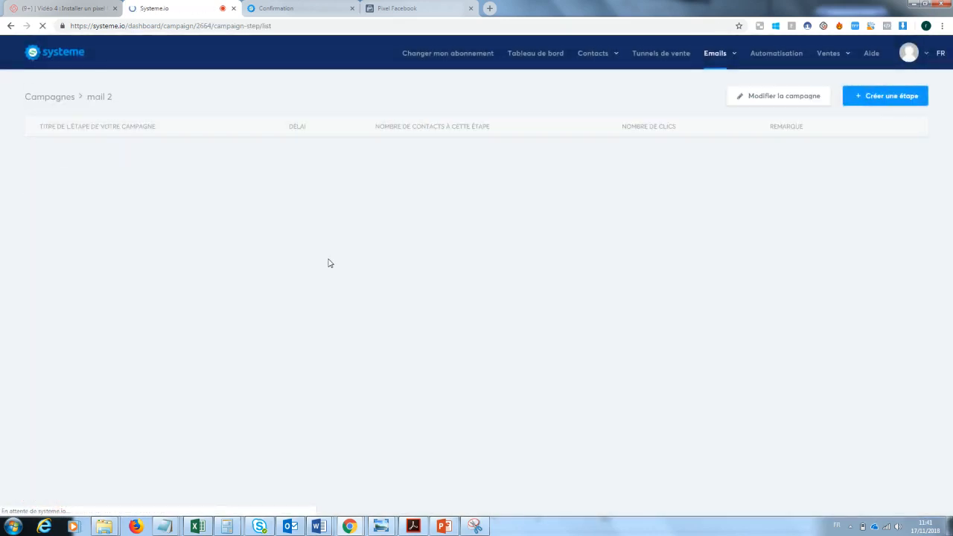
pyautogui.click(893, 99)
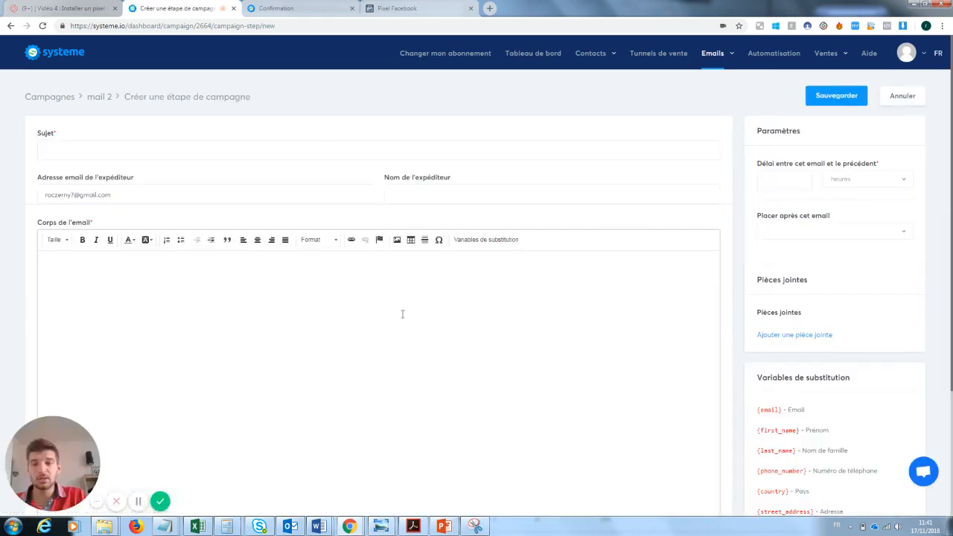
pyautogui.click(65, 97)
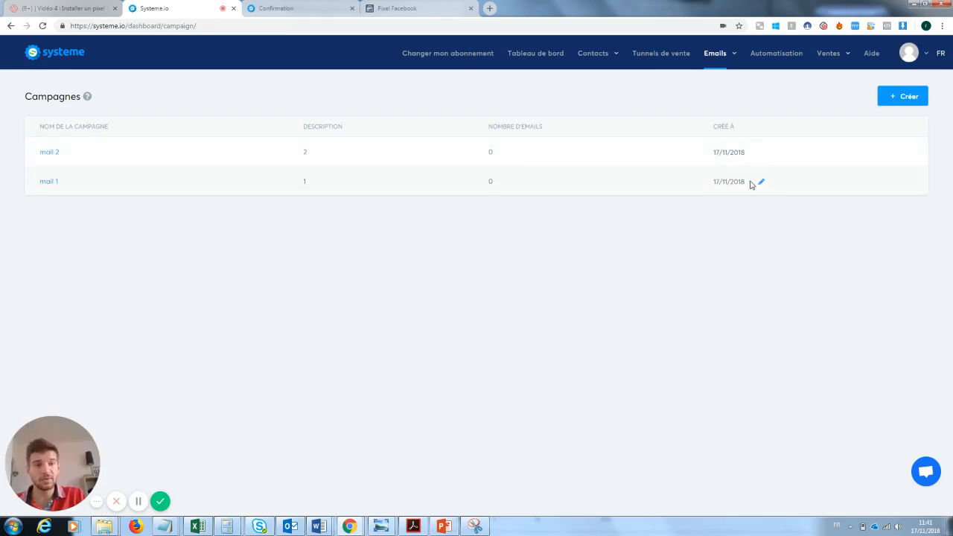
pyautogui.click(760, 153)
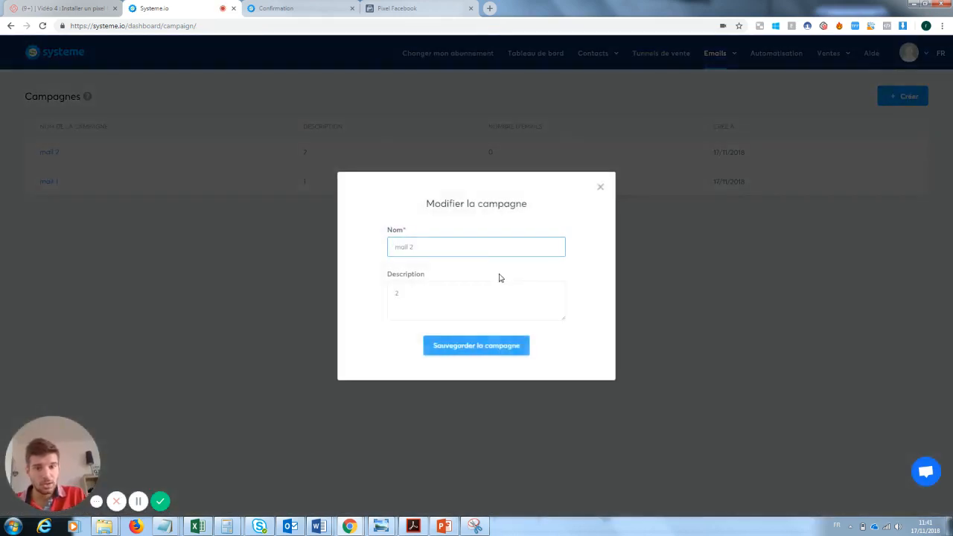
pyautogui.click(600, 187)
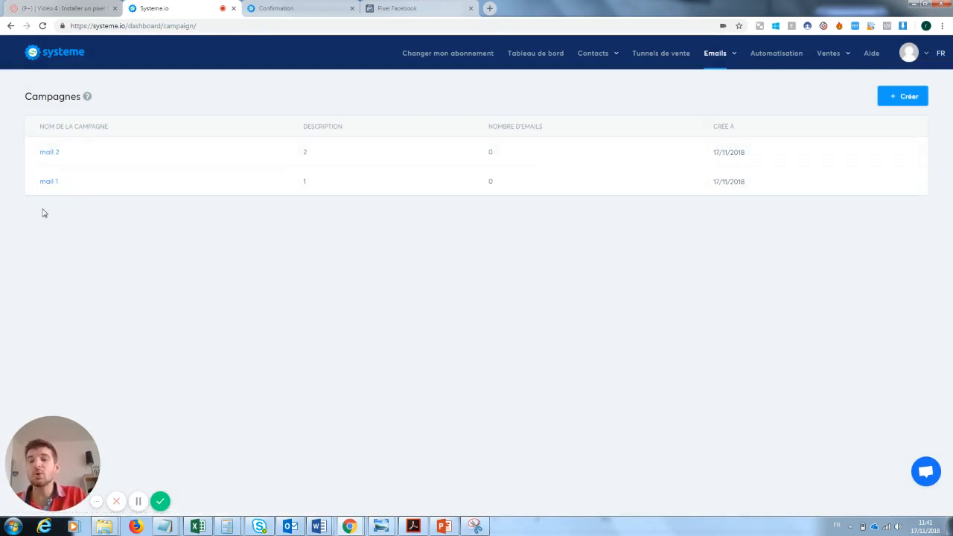
# - Start a new step in the "mail 1" campaign with a delay of 0 hours from the previous email
pyautogui.click(48, 182)
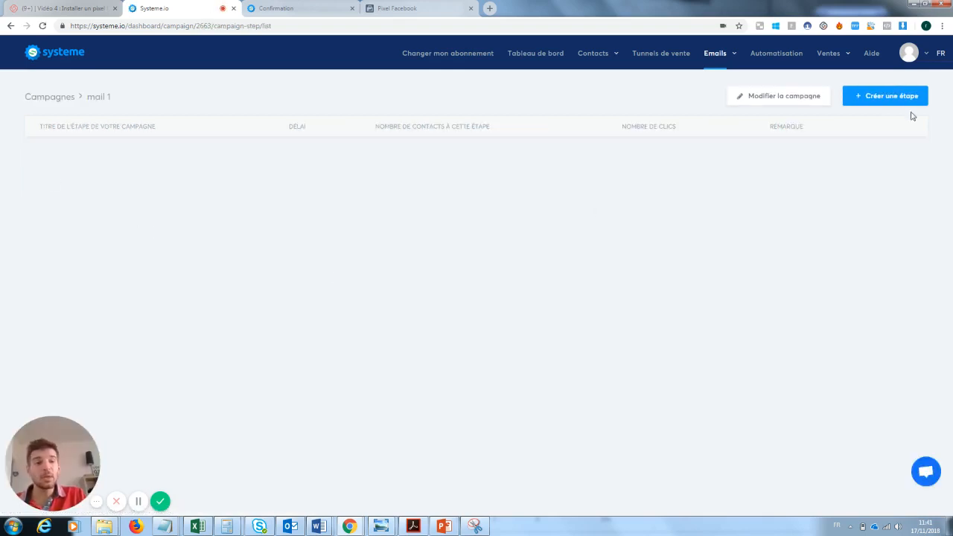
pyautogui.click(895, 98)
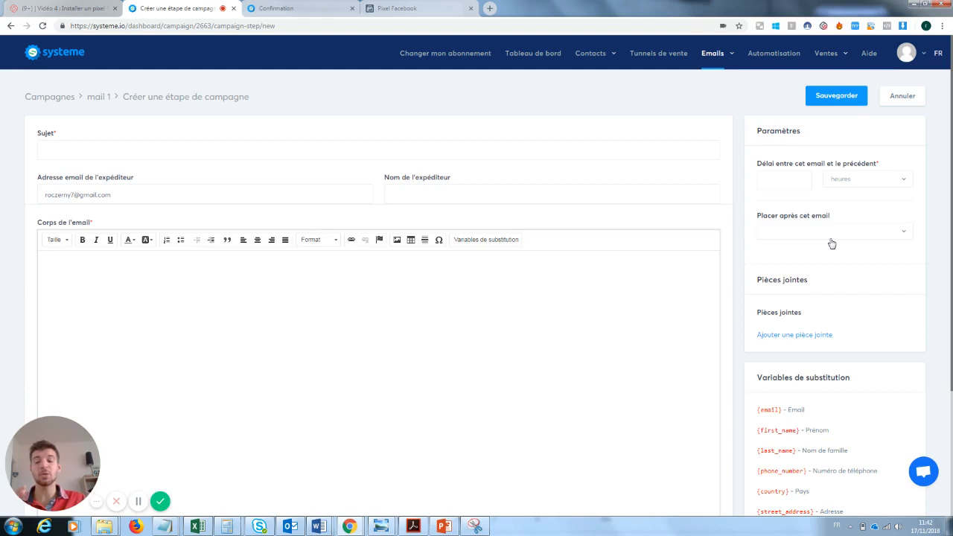
pyautogui.click(782, 186)
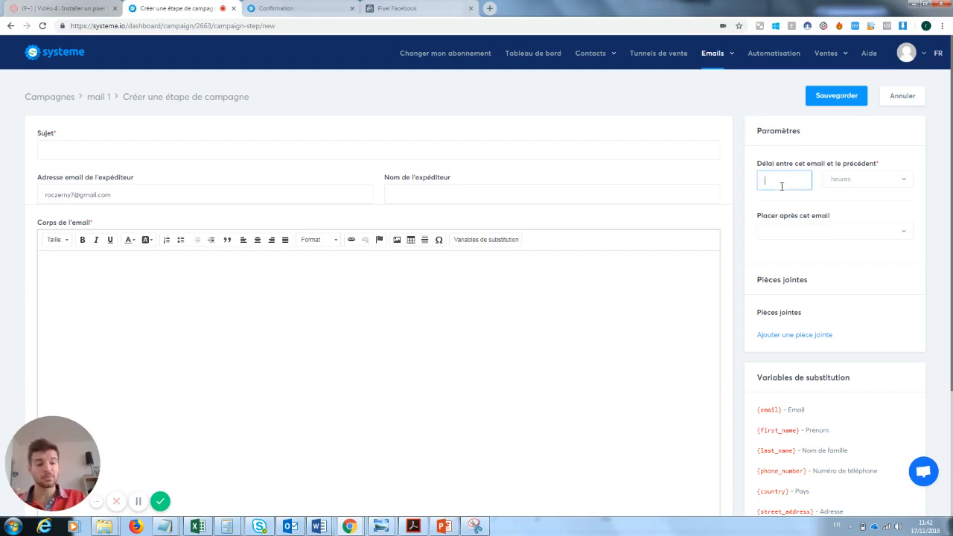
pyautogui.write('0')
# - Check which emails the new "mail 1" step can be placed after, without choosing one
pyautogui.click(814, 230)
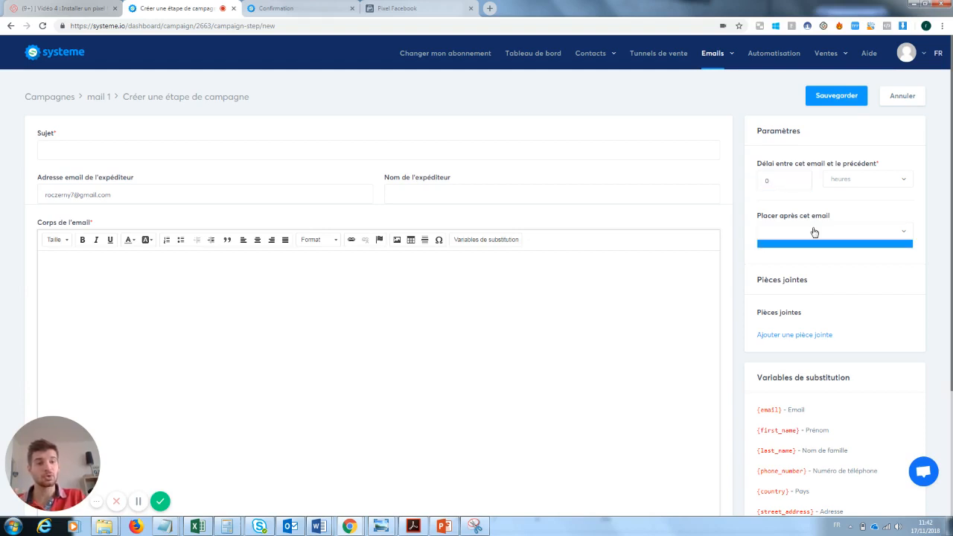
pyautogui.click(814, 230)
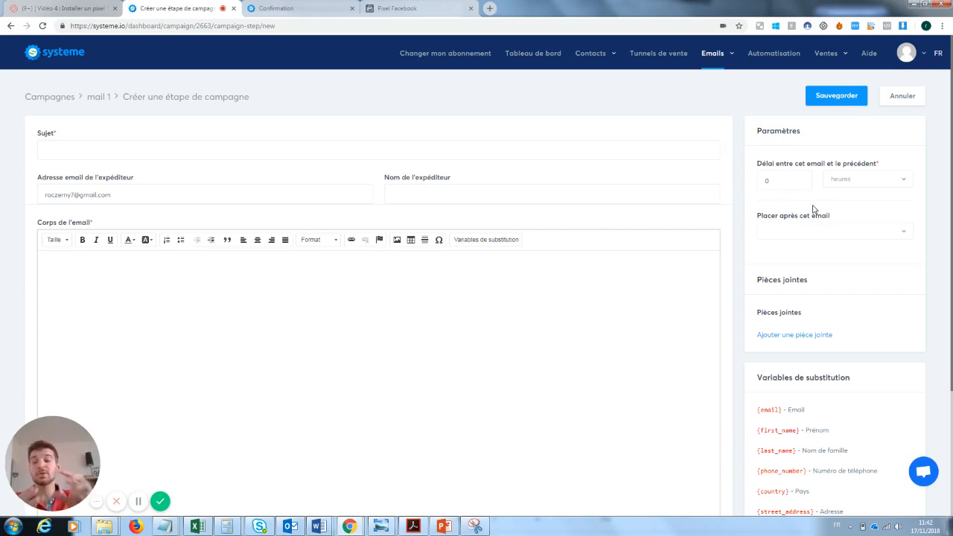
pyautogui.click(846, 234)
pyautogui.click(861, 274)
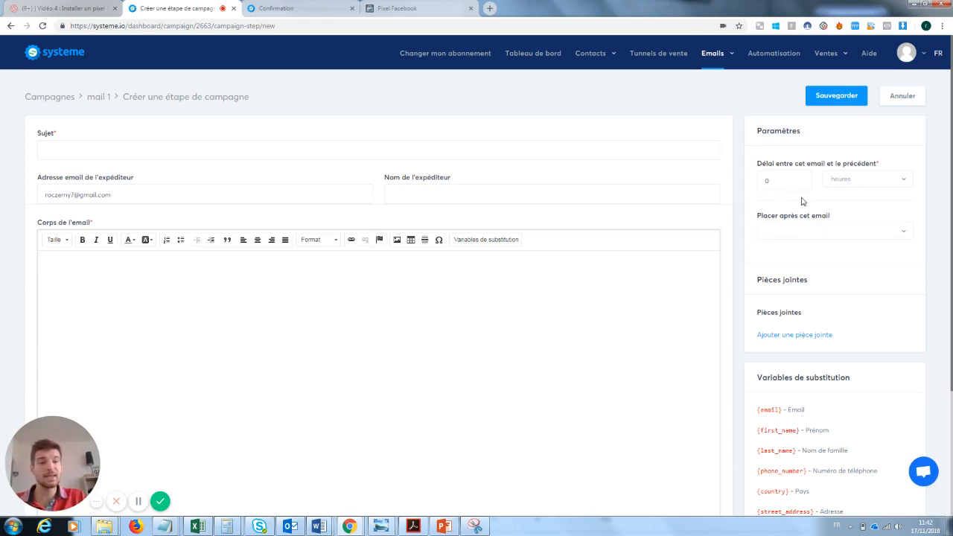
# - Set the new step's delay from the previous email to 3 days (jours)
pyautogui.click(781, 183)
pyautogui.press('BackSpace')
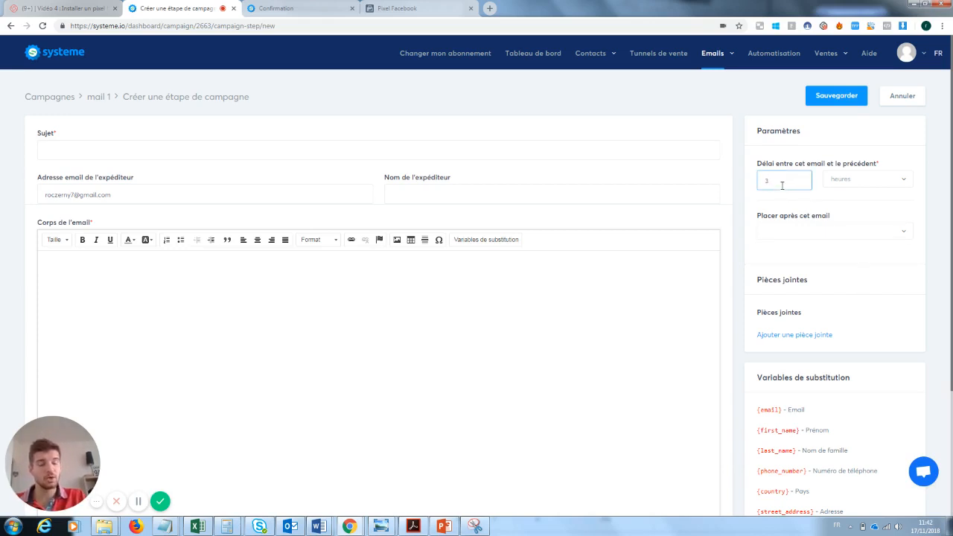
pyautogui.write('3')
pyautogui.click(882, 183)
pyautogui.click(850, 212)
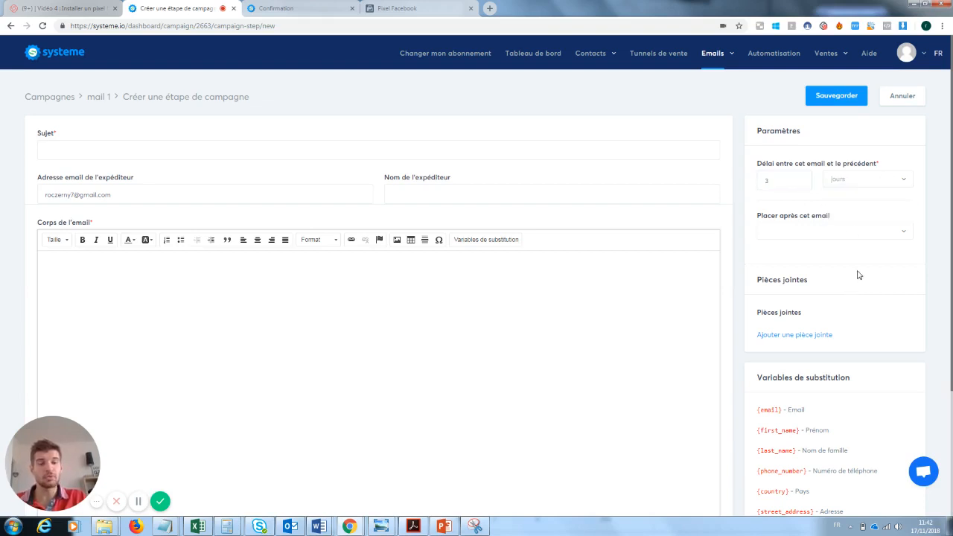